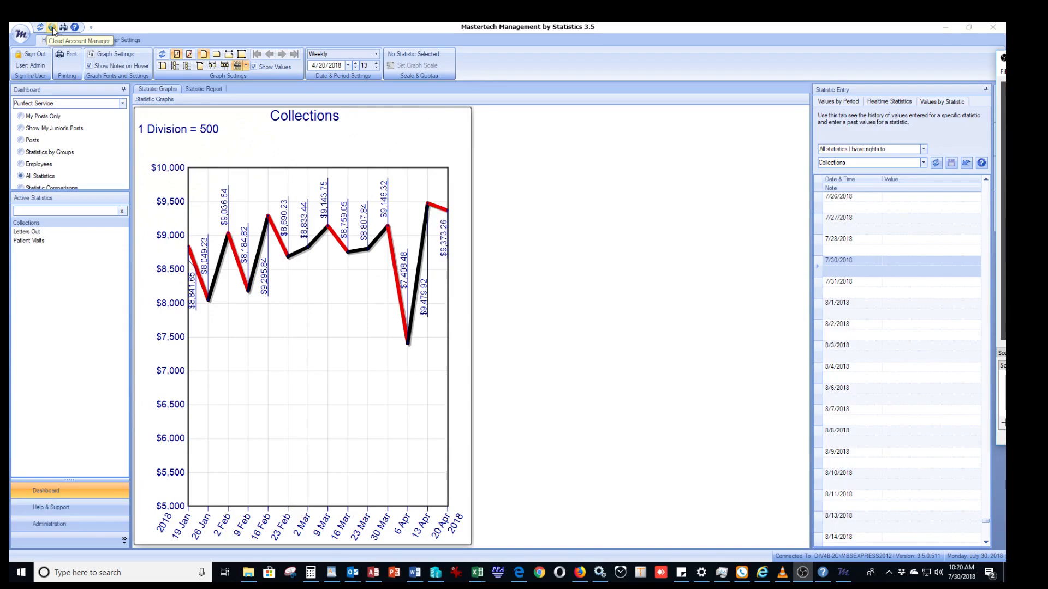
# Show the company list in the Administration view and start the Cloud Account Manager from there.
pyautogui.click(58, 489)
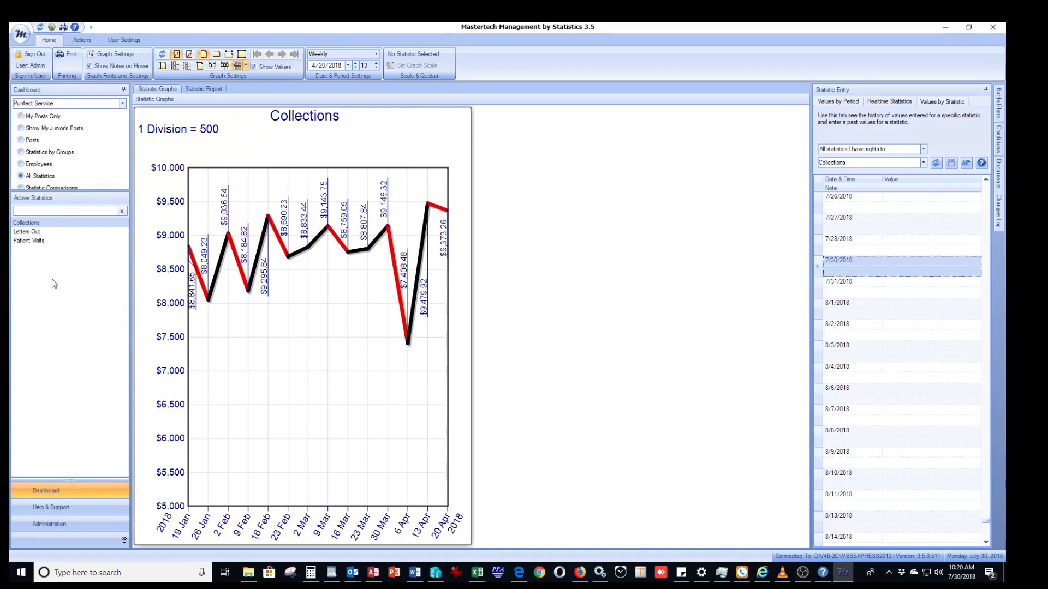
pyautogui.click(47, 524)
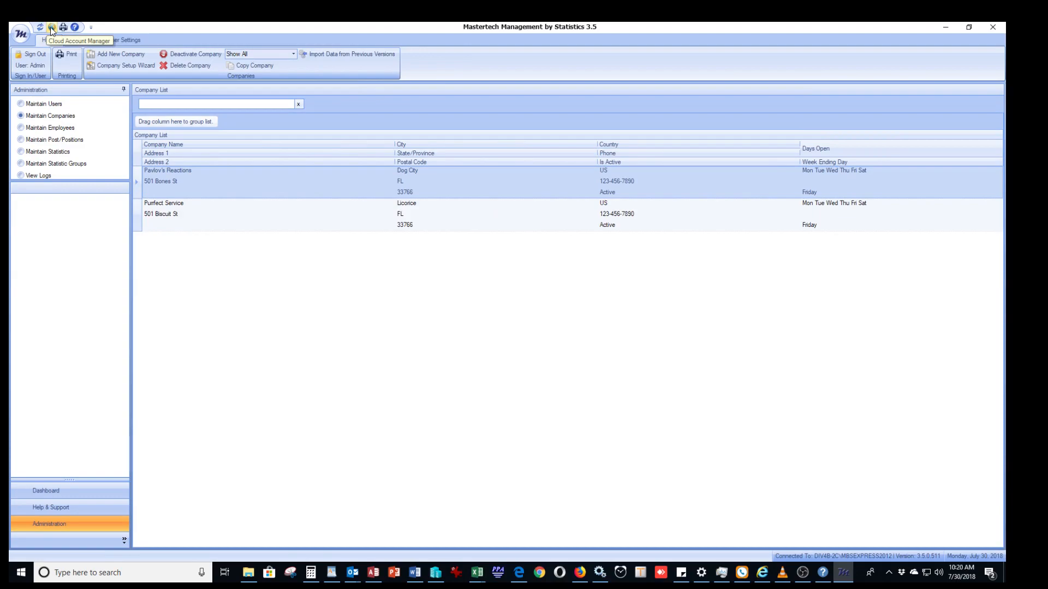
pyautogui.click(52, 29)
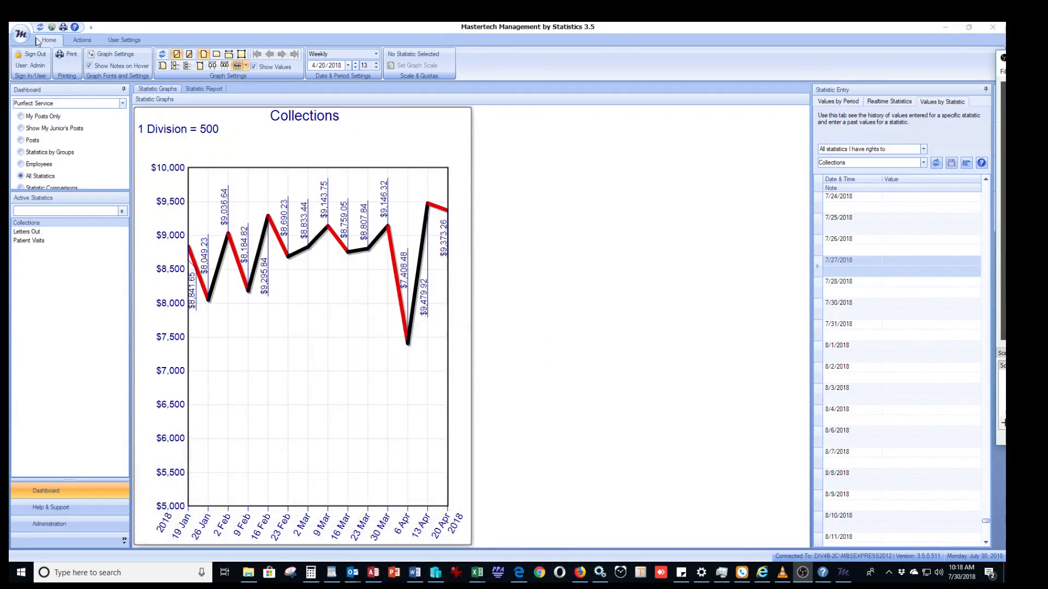
# In the Cloud Account Manager, change what's on the cloud so that only the Purrfect Service company has cloud access enabled.
pyautogui.click(50, 27)
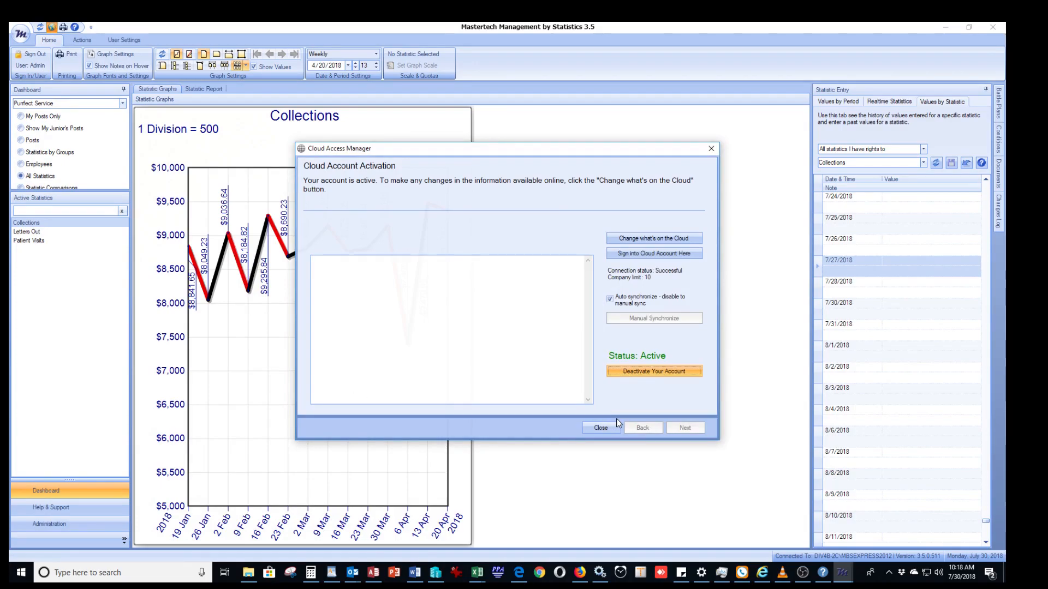
pyautogui.click(652, 240)
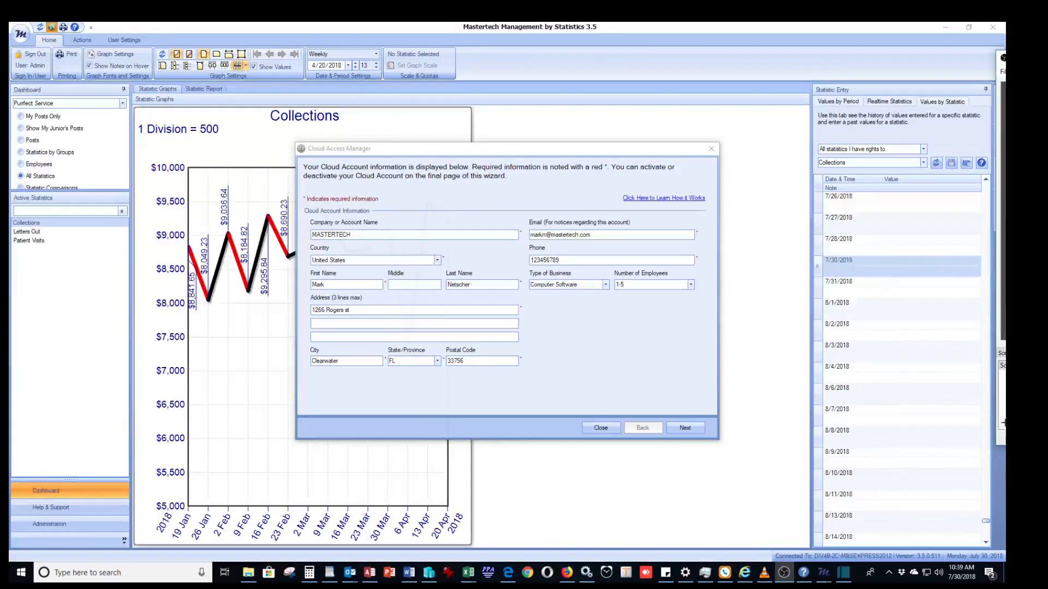
pyautogui.click(684, 428)
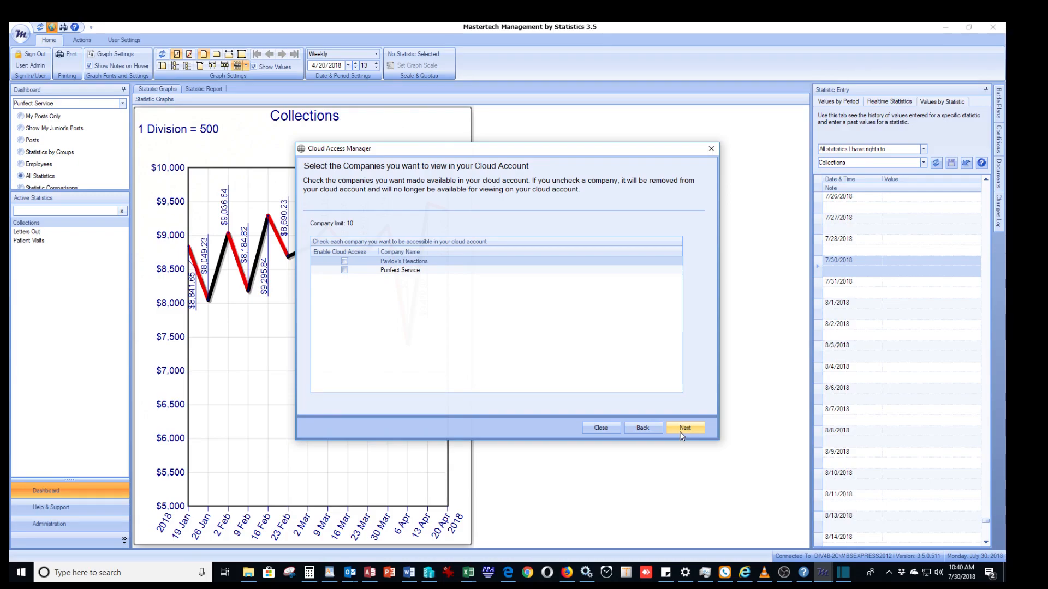
pyautogui.click(344, 271)
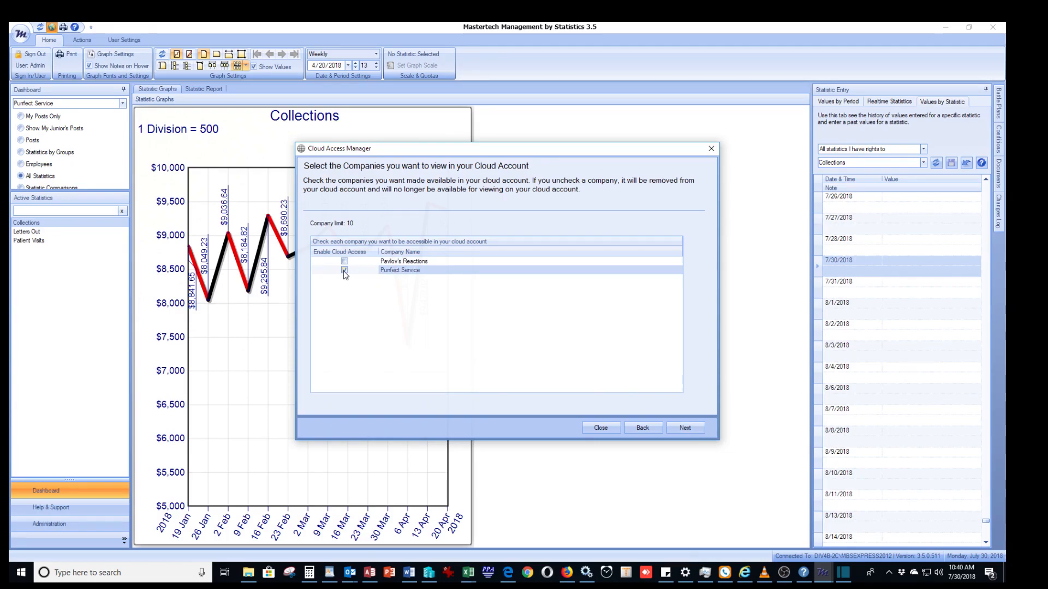
pyautogui.click(344, 262)
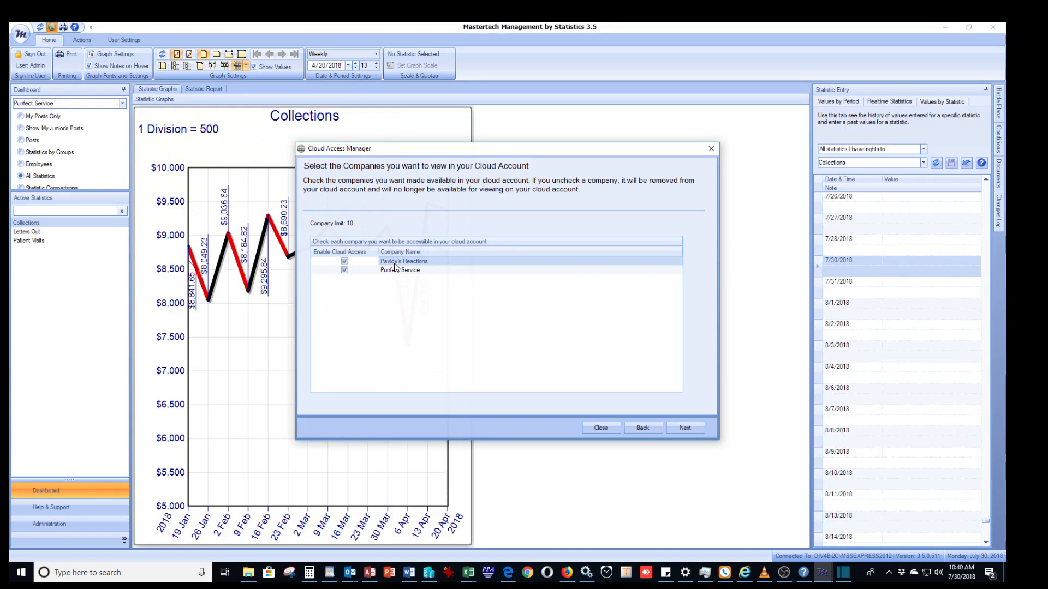
pyautogui.click(345, 261)
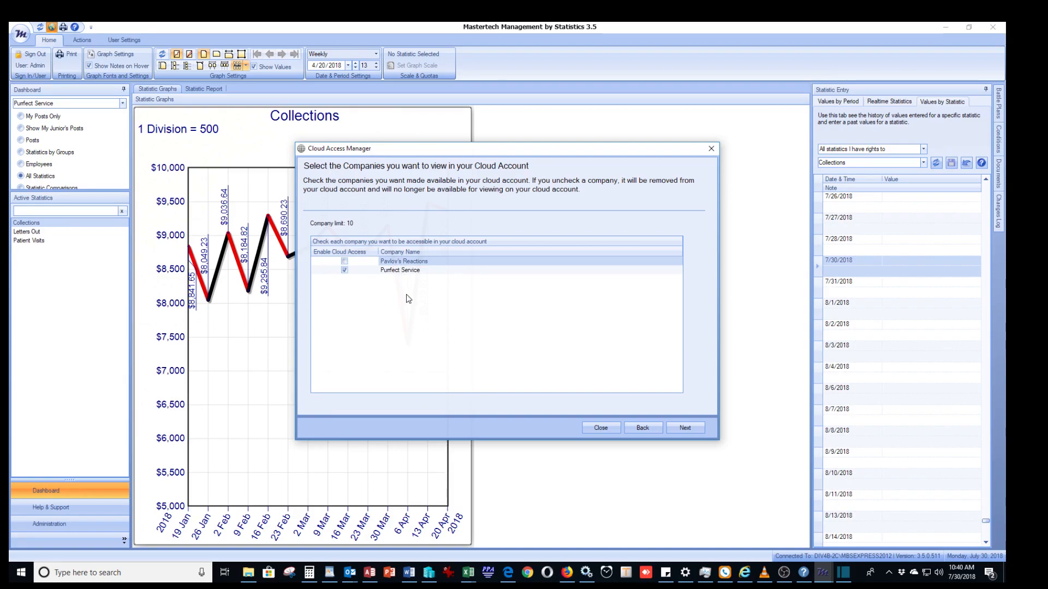
pyautogui.click(685, 429)
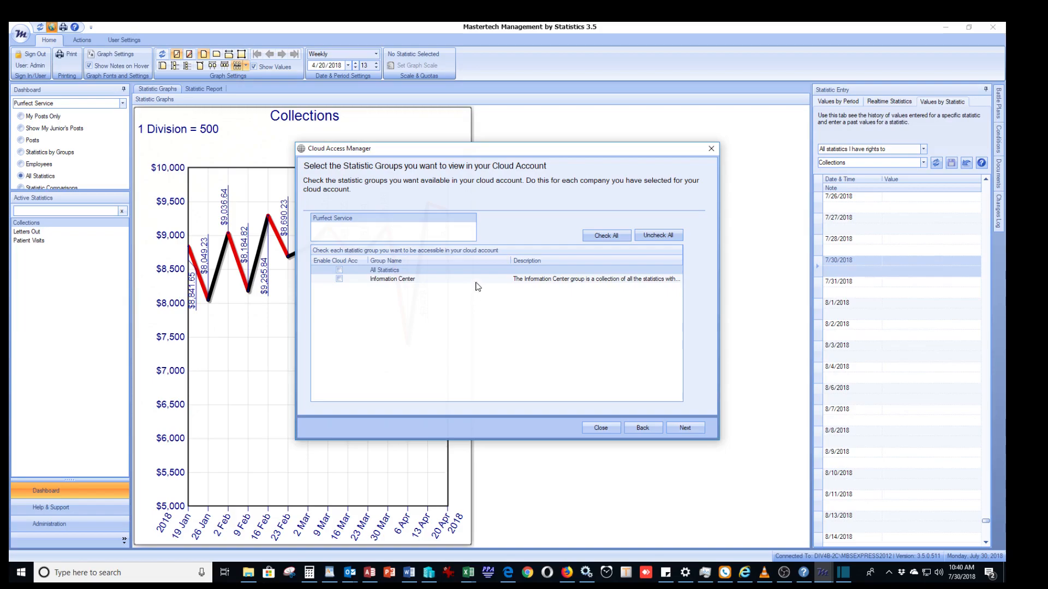
# Enable cloud access for Purrfect Service's All Statistics and Information Center groups and for all its individual statistics.
pyautogui.click(339, 272)
pyautogui.click(339, 280)
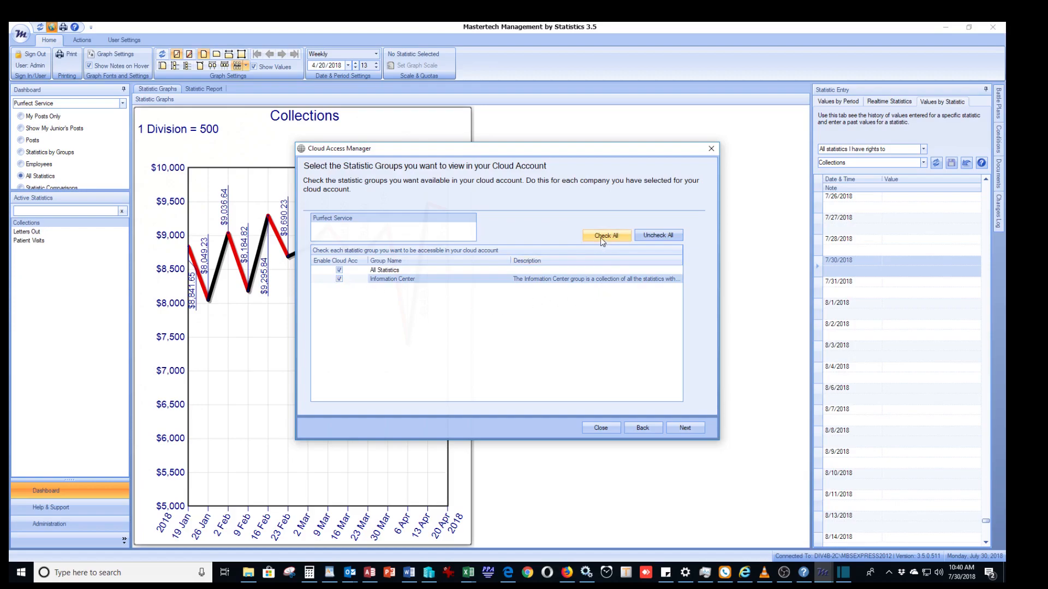
pyautogui.click(685, 427)
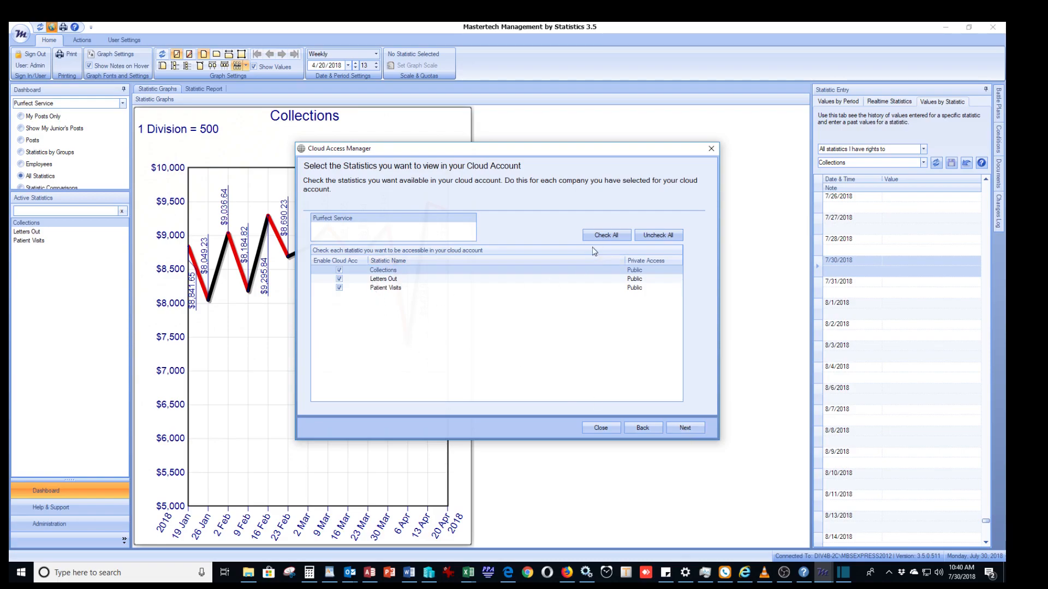
pyautogui.click(597, 235)
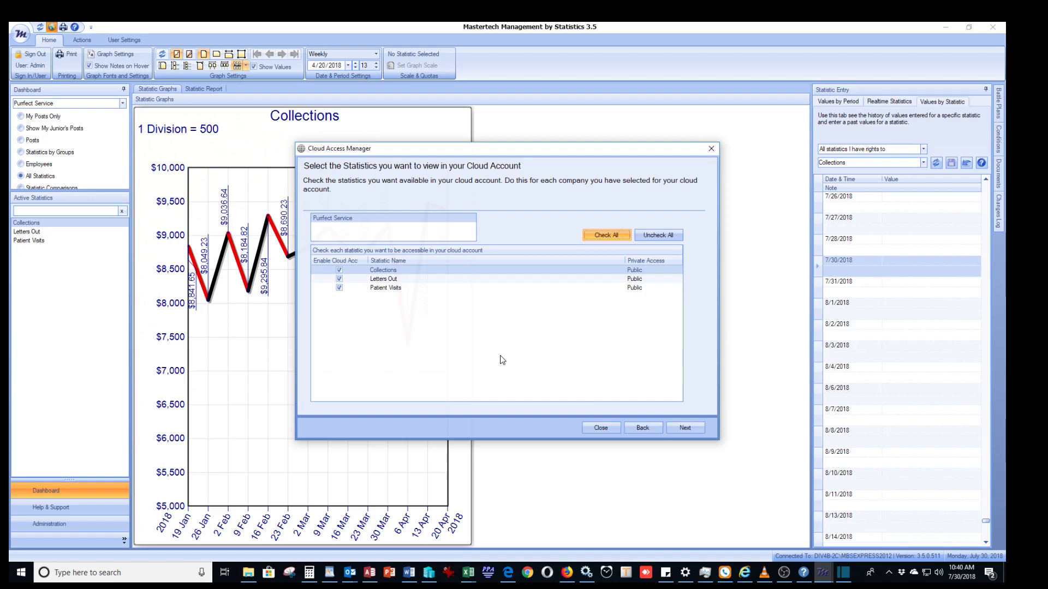
pyautogui.click(338, 271)
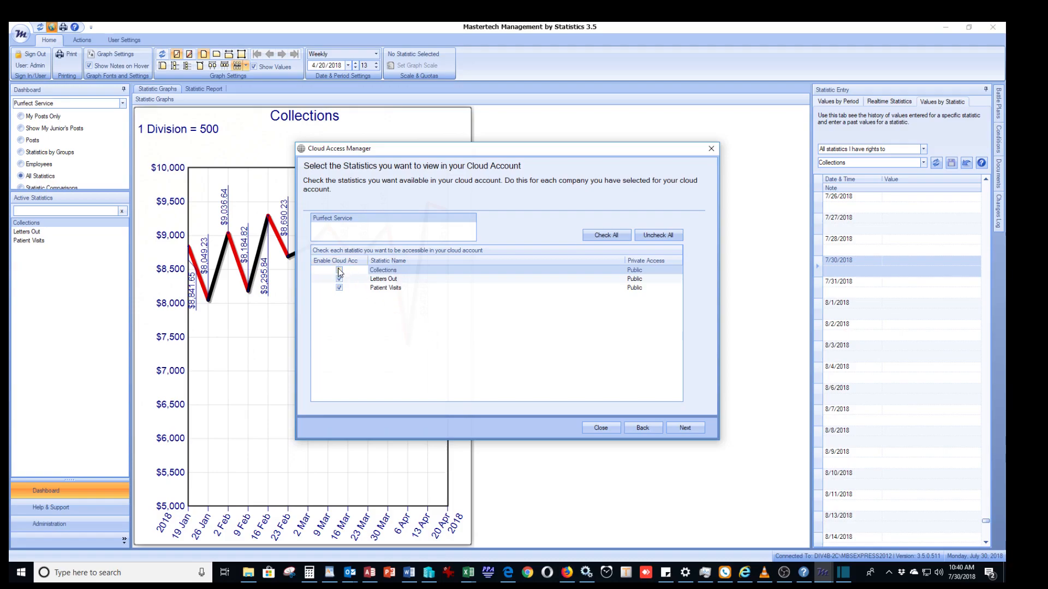
pyautogui.click(685, 428)
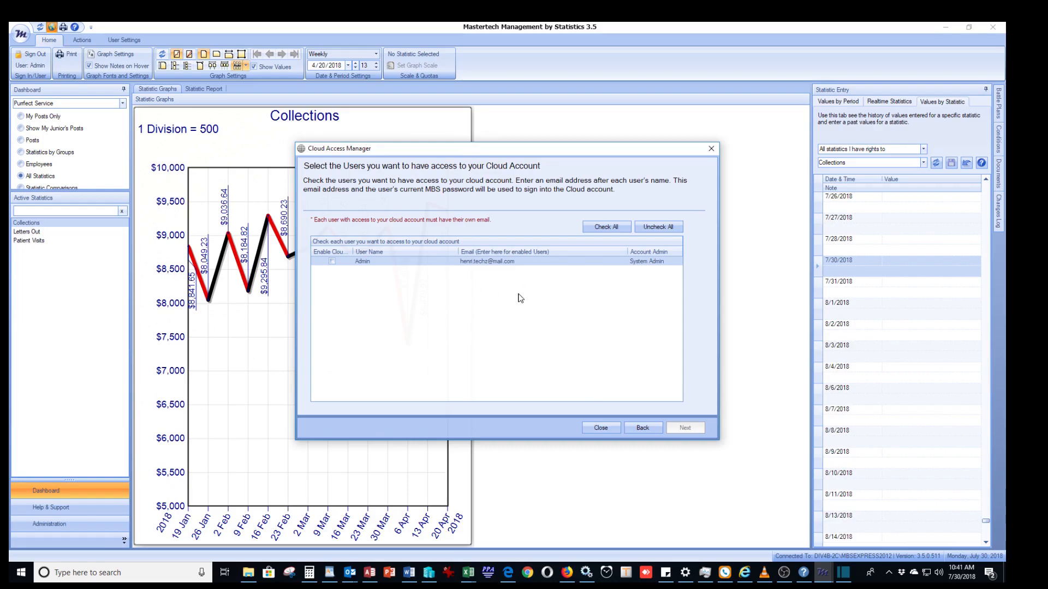
# Enable cloud access for the Admin user with an email address assigned, and continue to the account activation page.
pyautogui.click(331, 261)
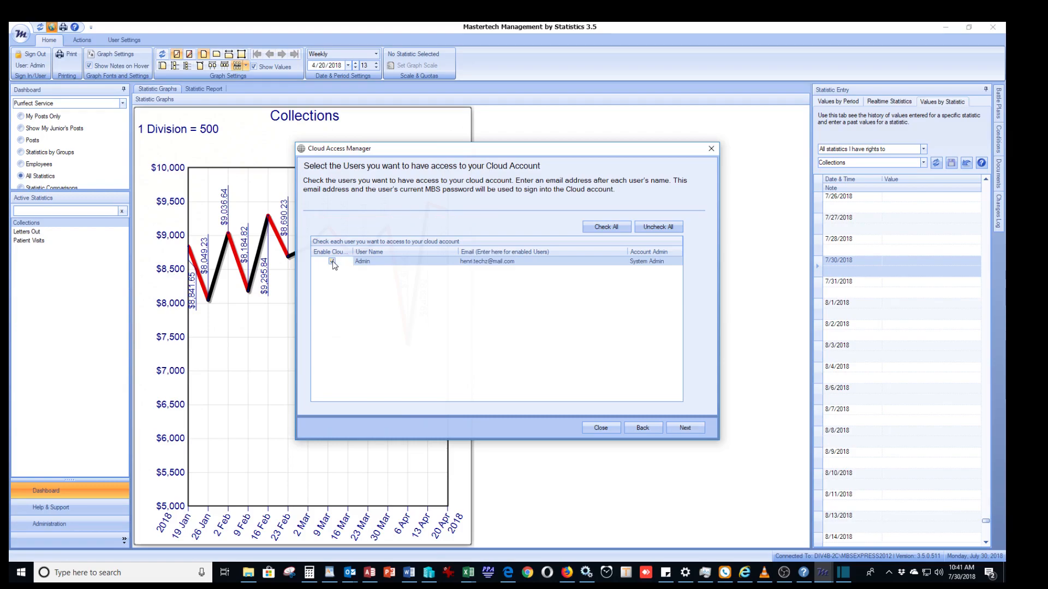
pyautogui.click(528, 262)
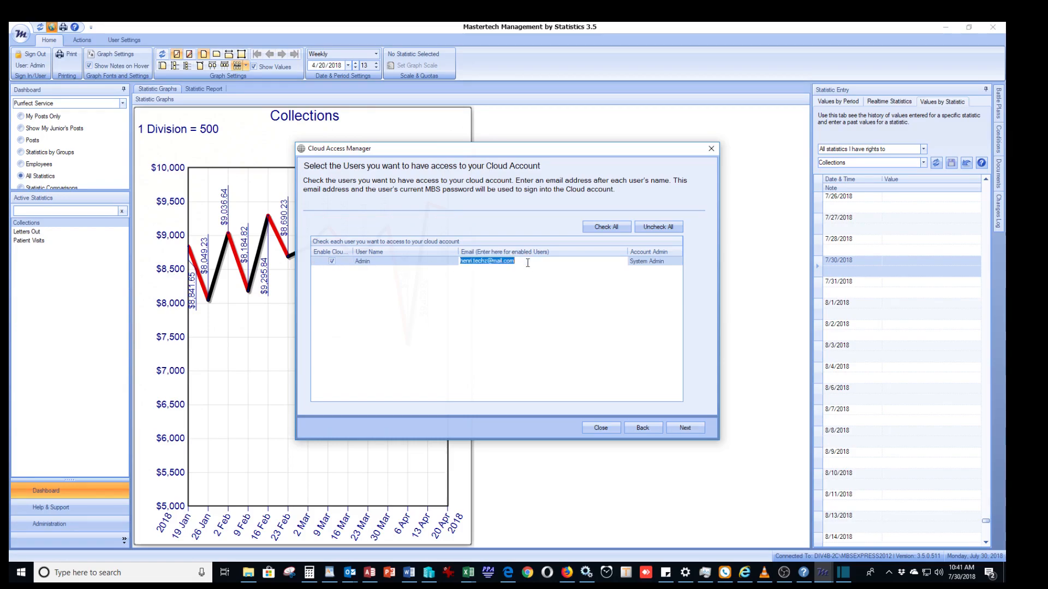
pyautogui.click(527, 263)
pyautogui.rightClick(489, 259)
pyautogui.click(518, 306)
pyautogui.click(553, 279)
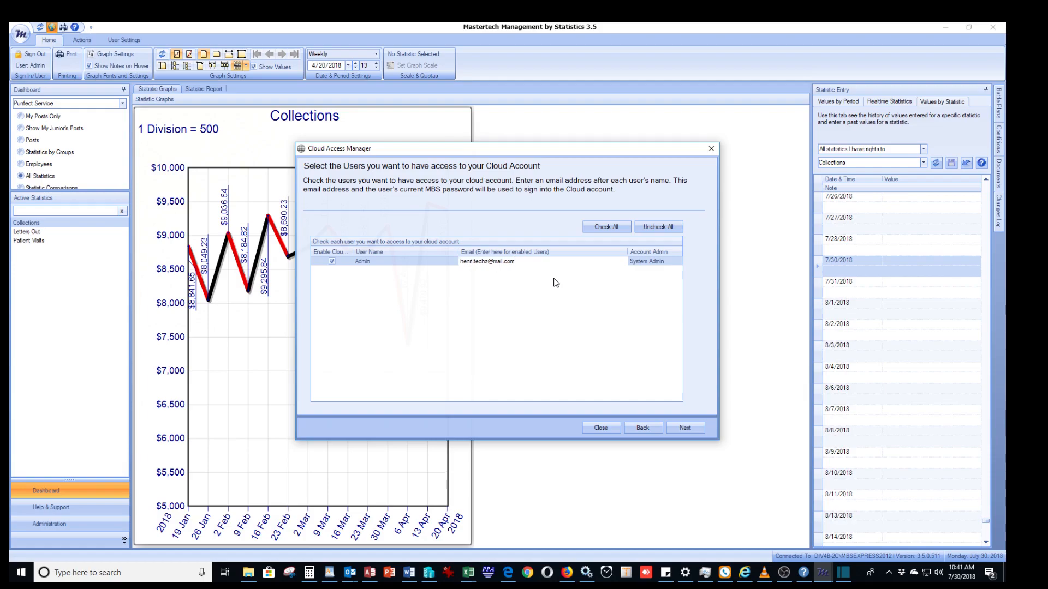
pyautogui.click(685, 428)
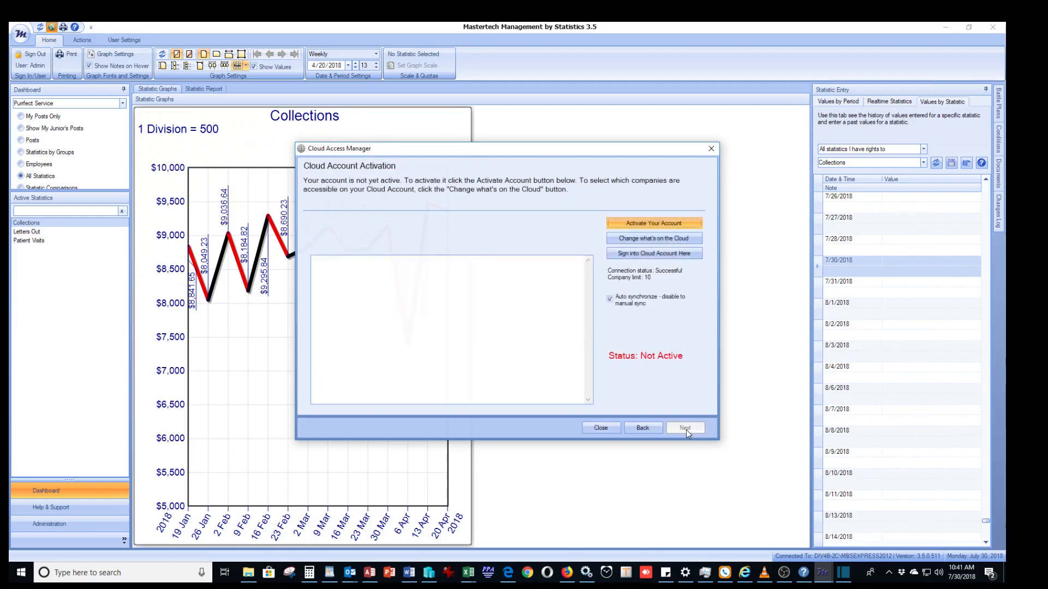
# Activate the cloud account and dismiss the activation notice.
pyautogui.click(659, 223)
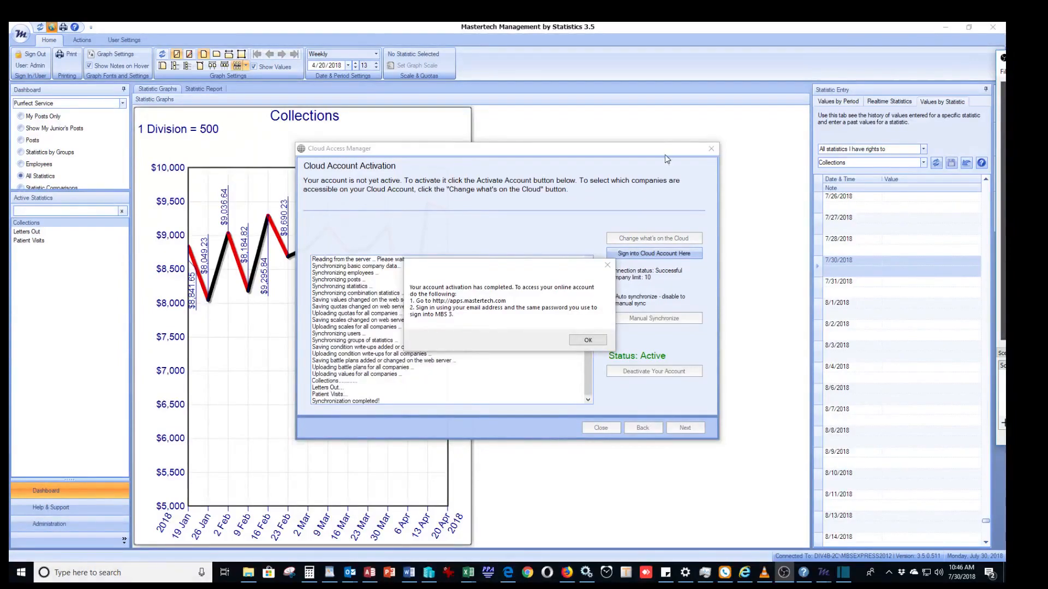
pyautogui.click(484, 263)
pyautogui.moveTo(488, 265); pyautogui.dragTo(499, 240)
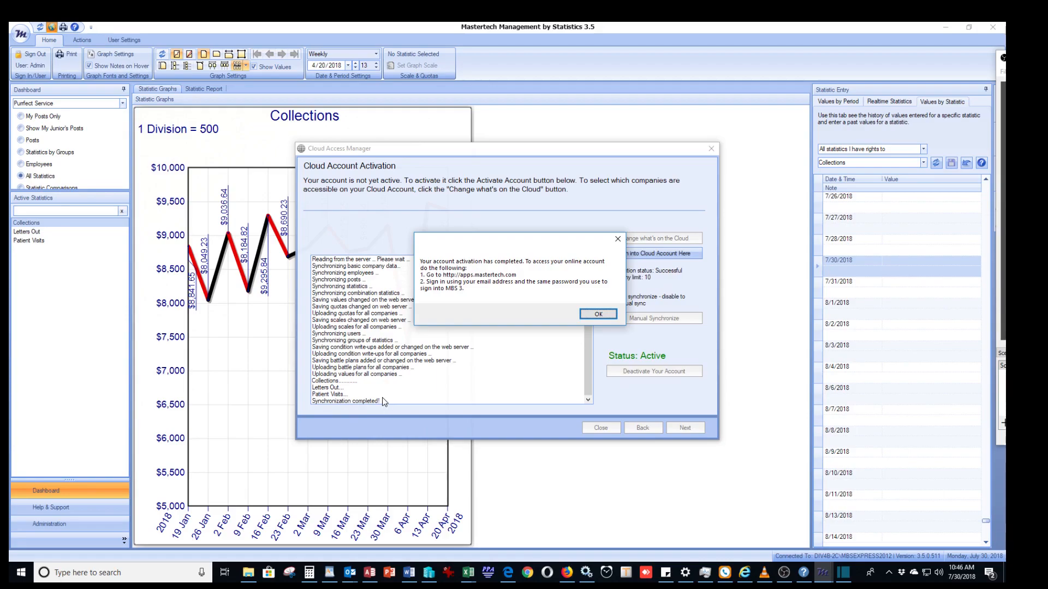
pyautogui.click(597, 315)
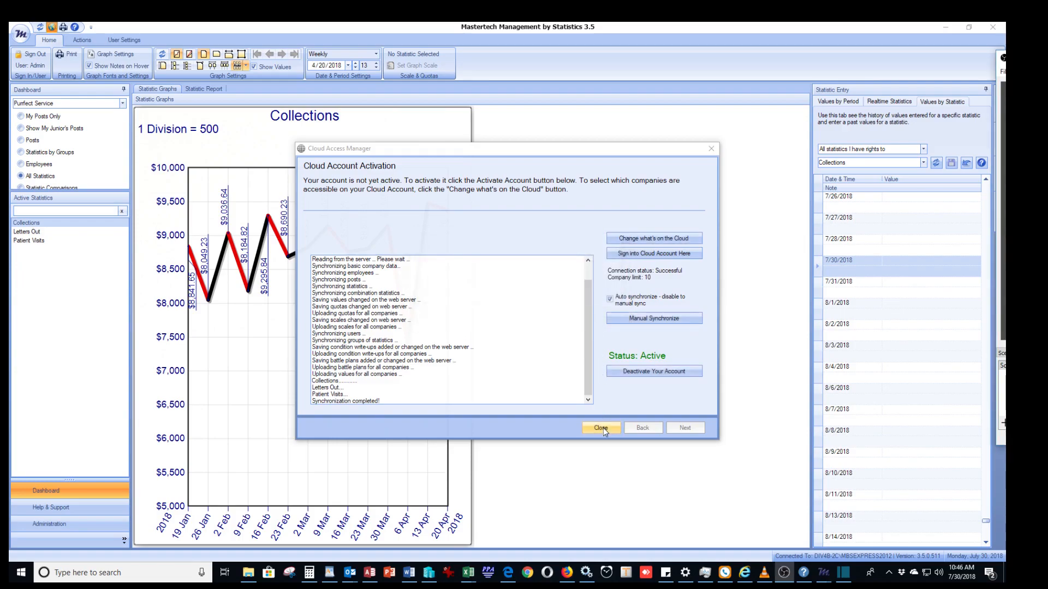
# Turn auto synchronize off and on again, and close the Cloud Access Manager.
pyautogui.click(610, 300)
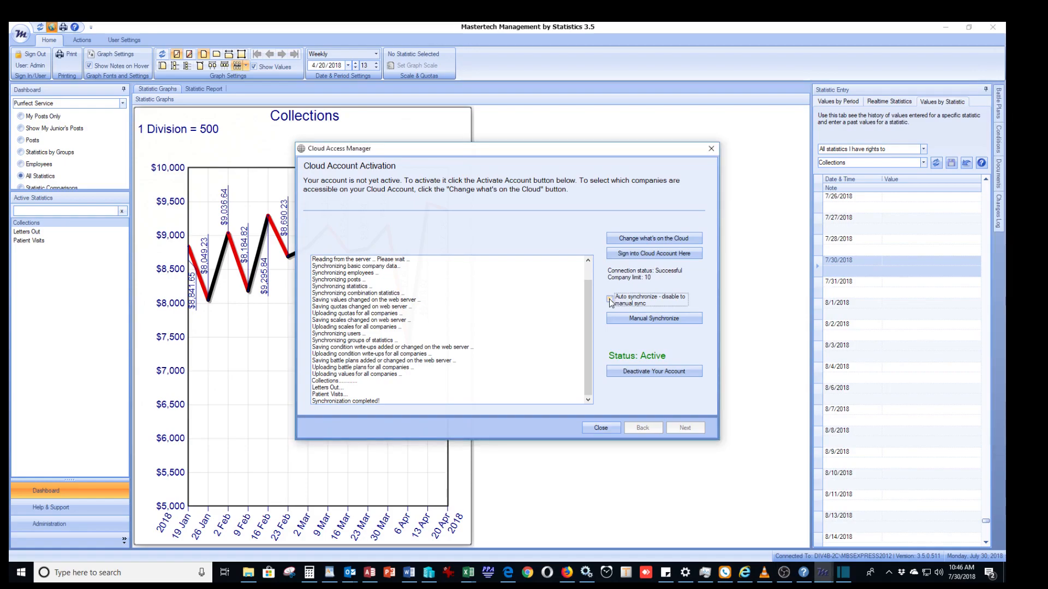
pyautogui.click(610, 300)
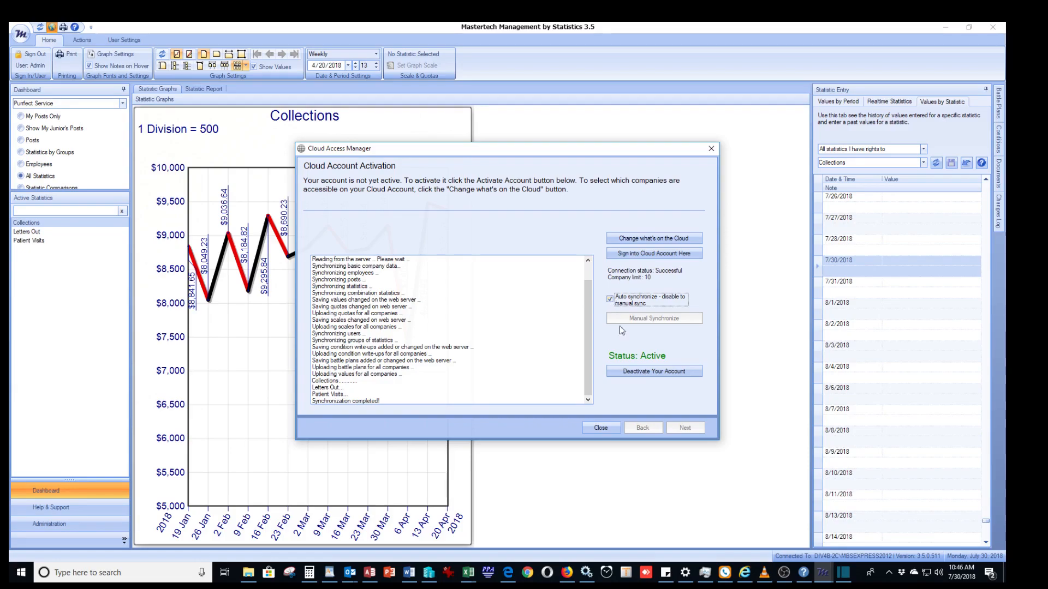
pyautogui.click(604, 428)
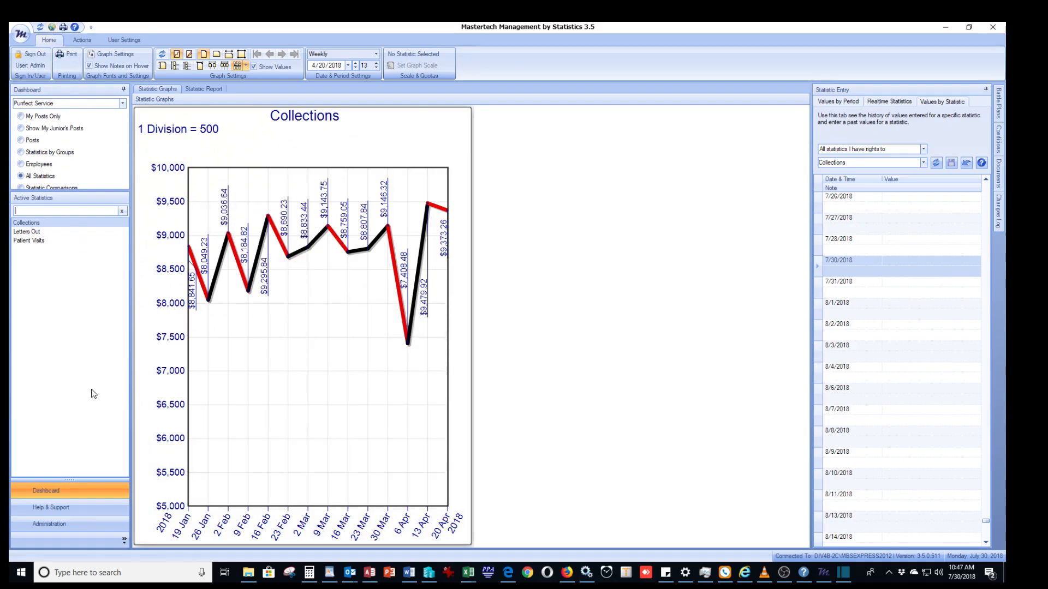
# Switch to Chrome, open the cloud account sign-in page from mastertech.com, look at its email field, and close the browser.
pyautogui.click(528, 572)
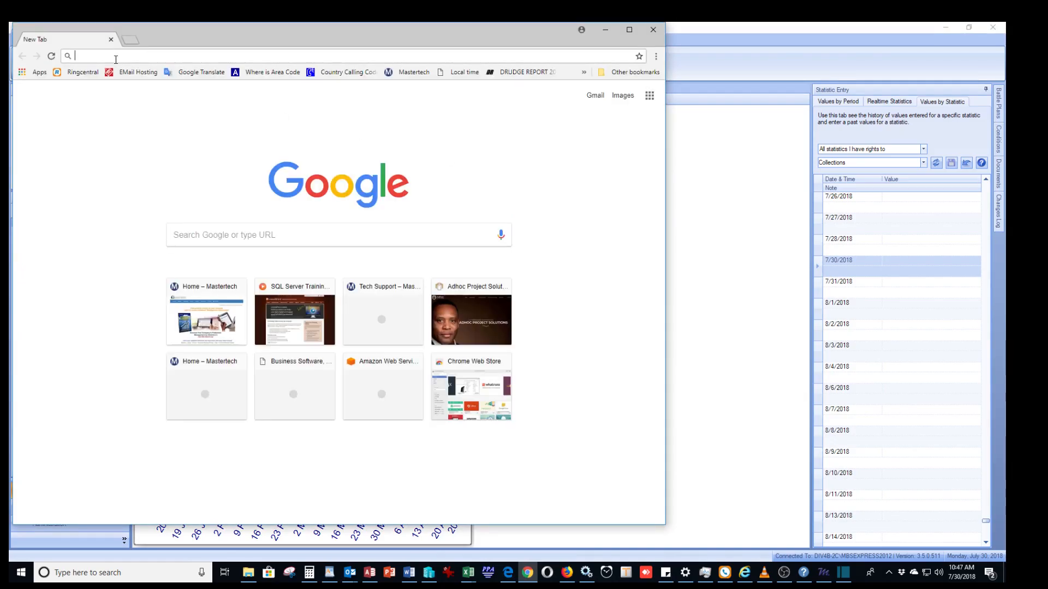
pyautogui.write('mastertech.com')
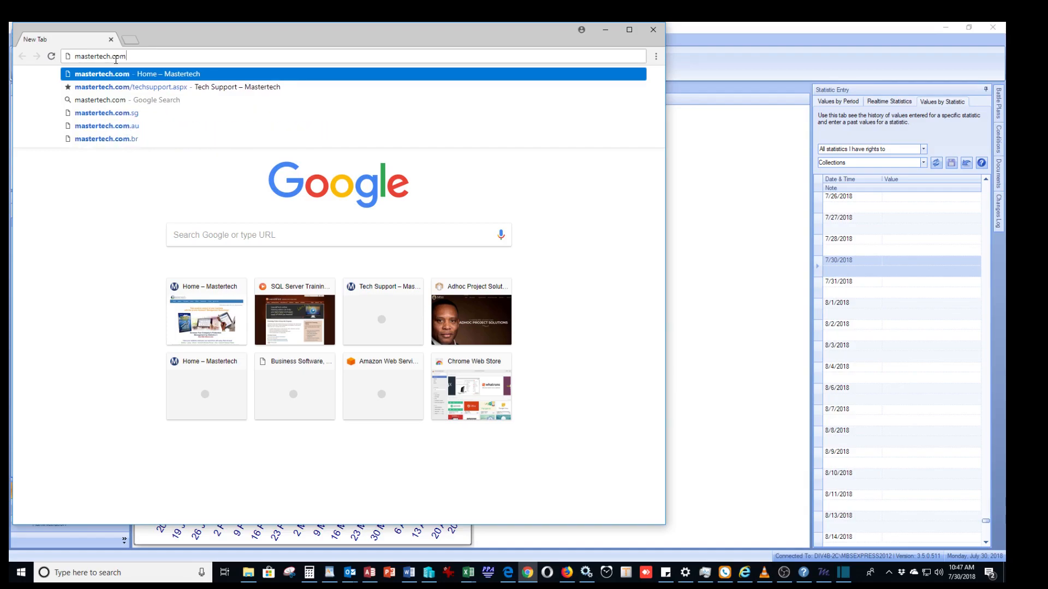
pyautogui.press('Return')
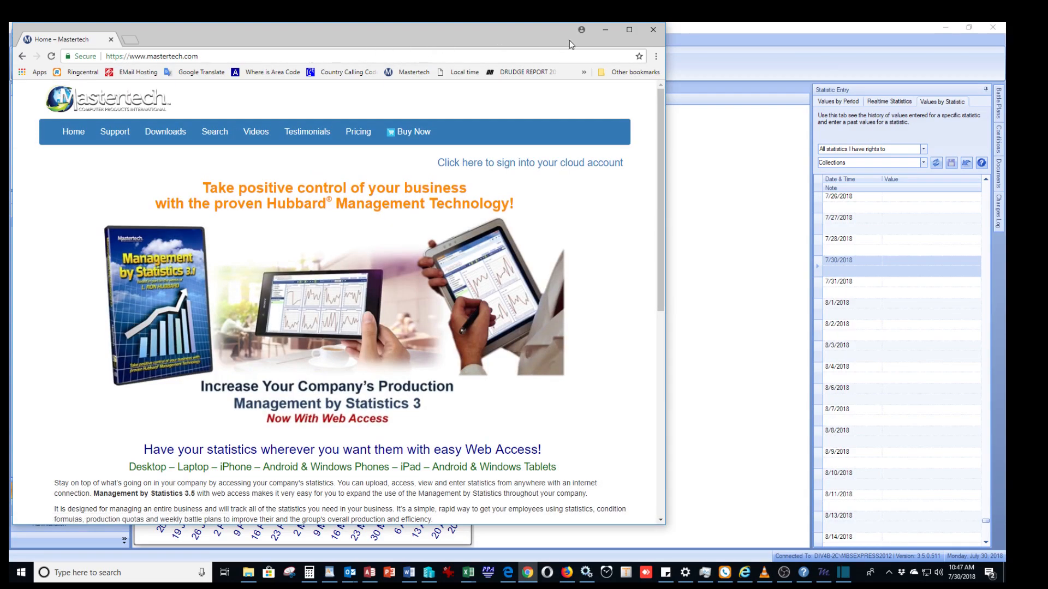
pyautogui.click(630, 30)
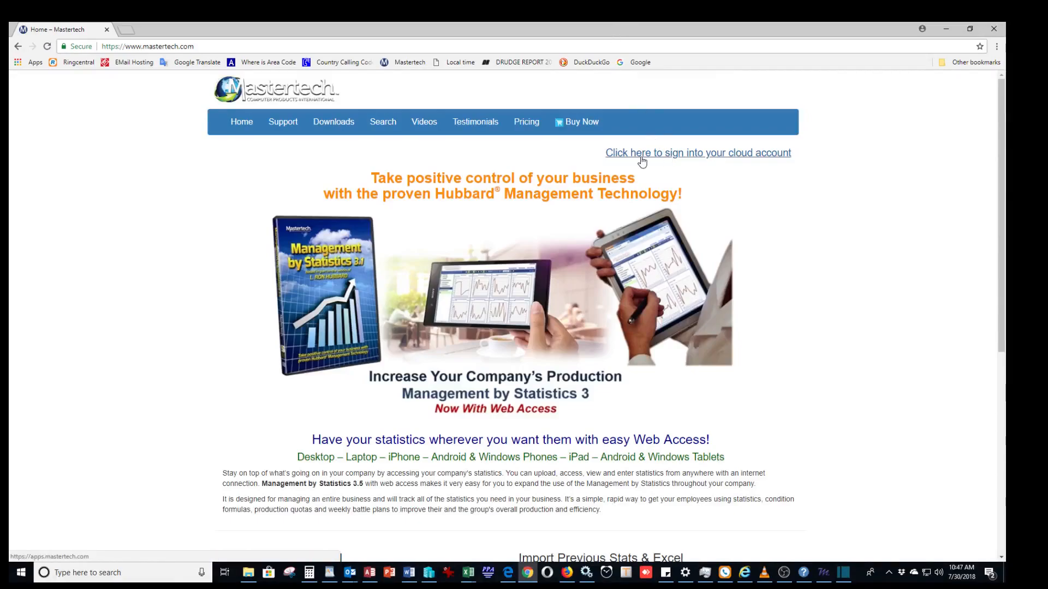
pyautogui.click(688, 153)
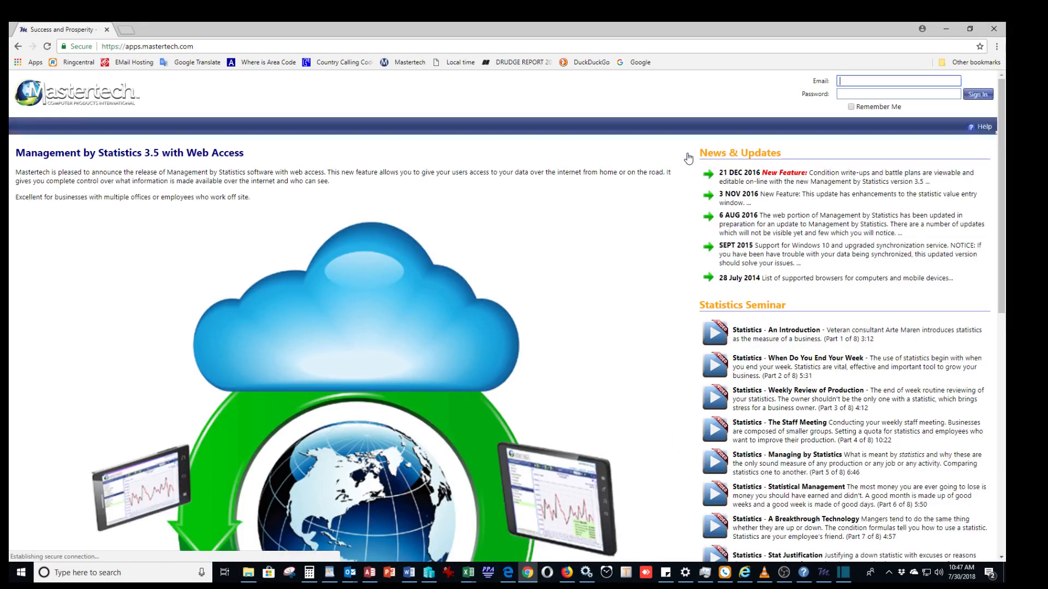
pyautogui.click(881, 81)
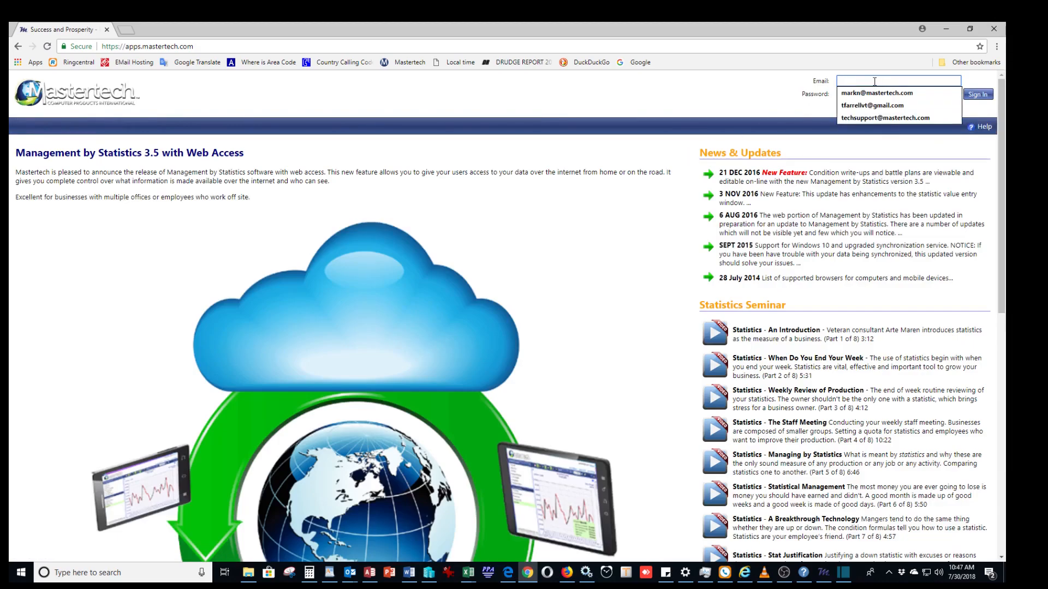
pyautogui.click(841, 93)
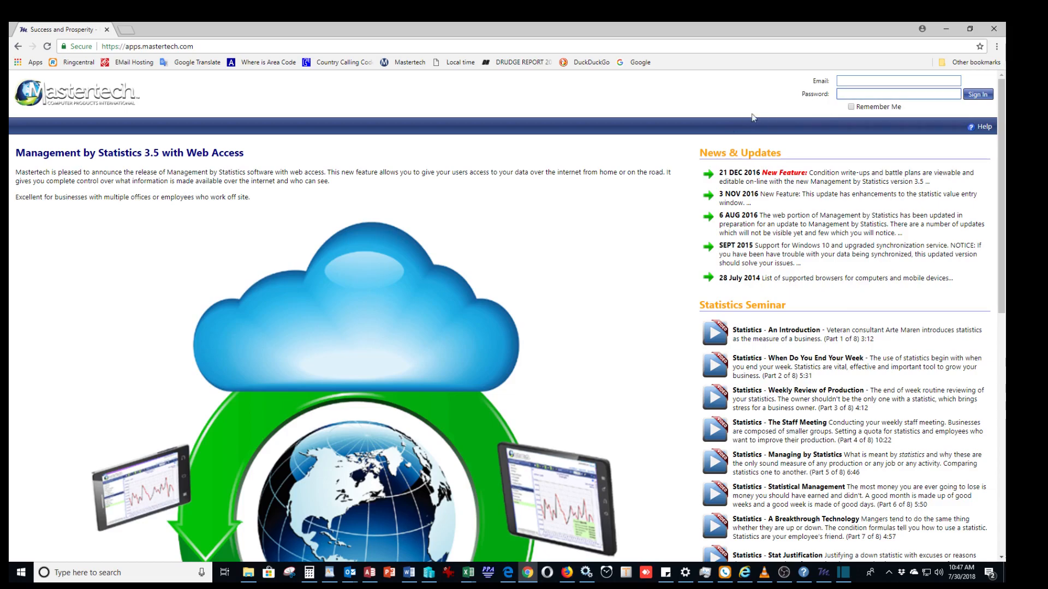
pyautogui.click(994, 29)
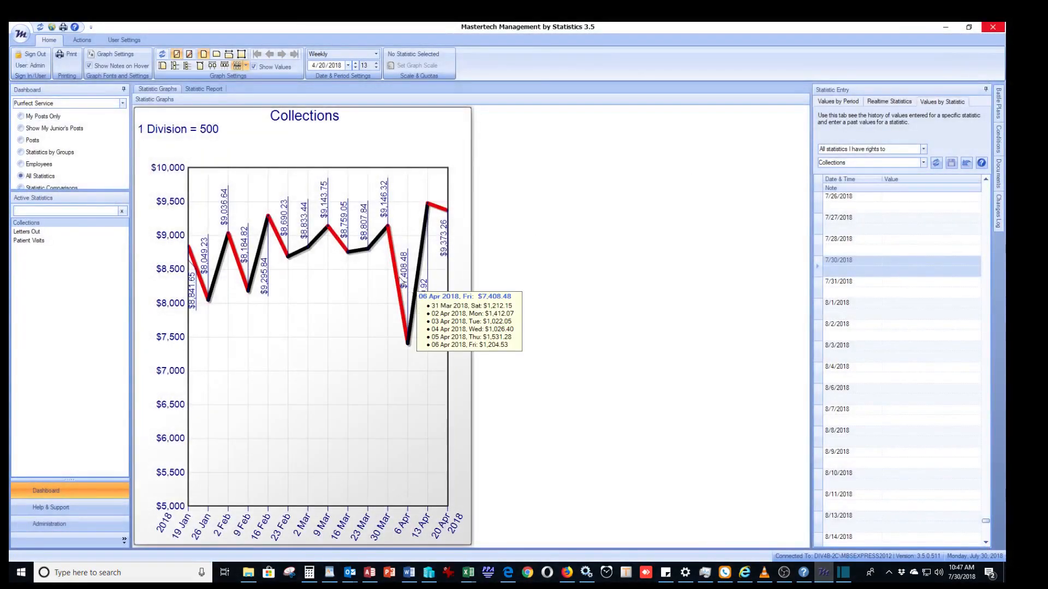
# Open the cloud account sign-in page from the Cloud Account Manager, enter the account password, and sign in.
pyautogui.click(52, 28)
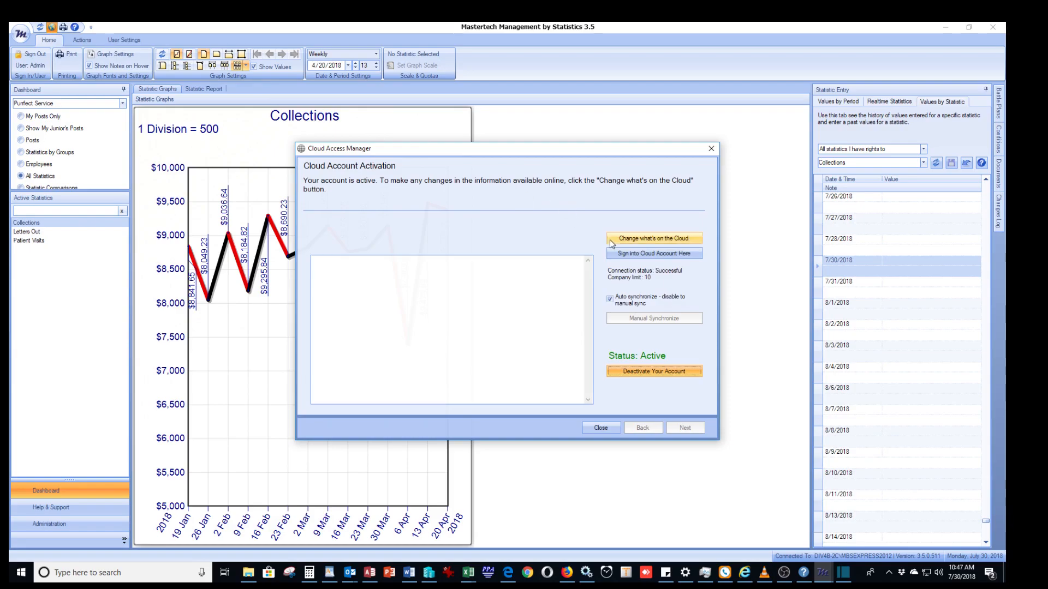
pyautogui.click(620, 252)
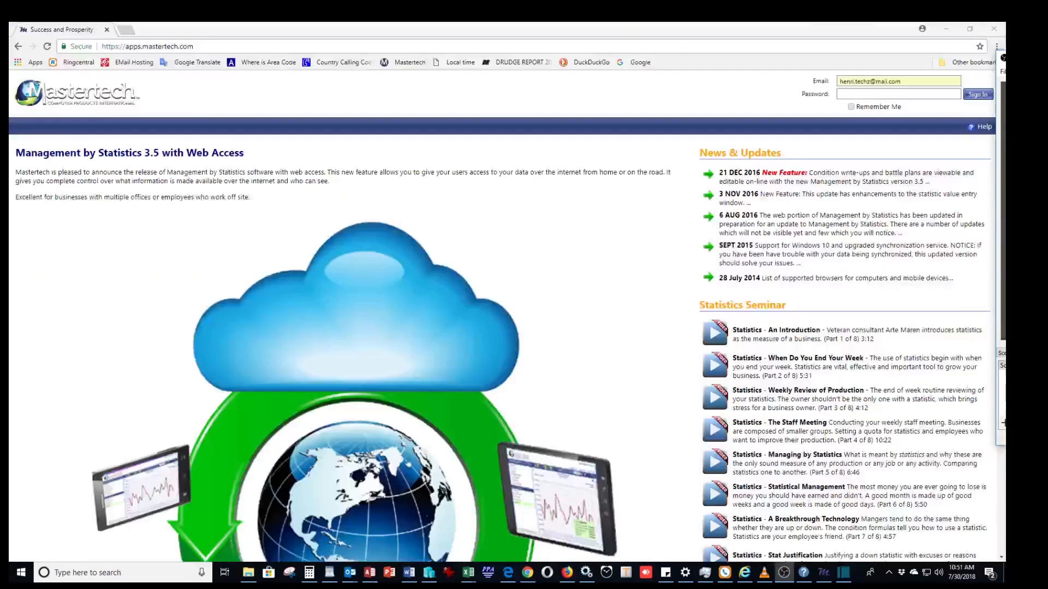
pyautogui.click(852, 95)
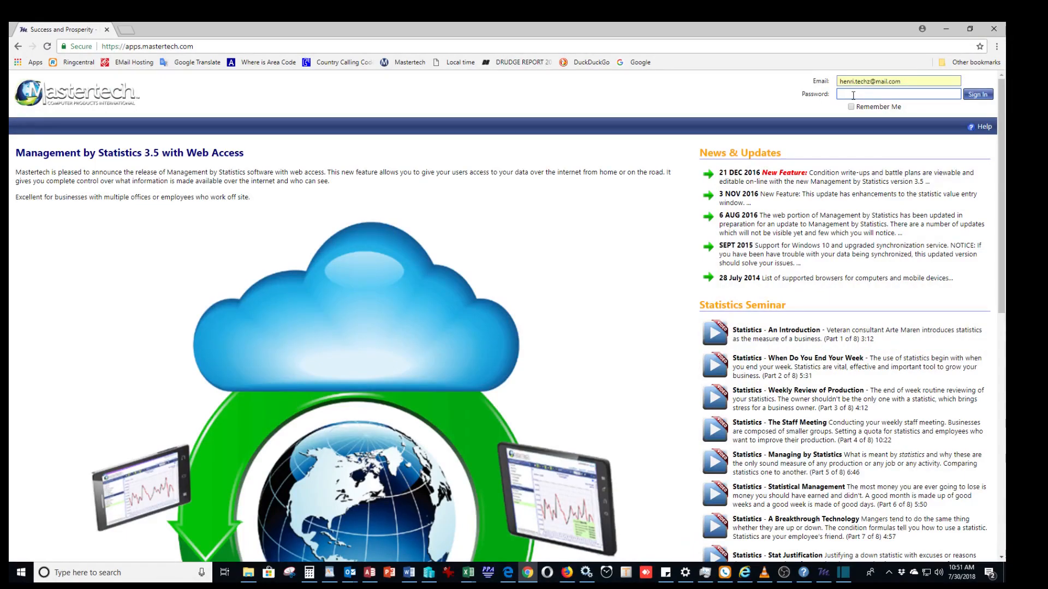
pyautogui.write('••••••••')
pyautogui.click(976, 94)
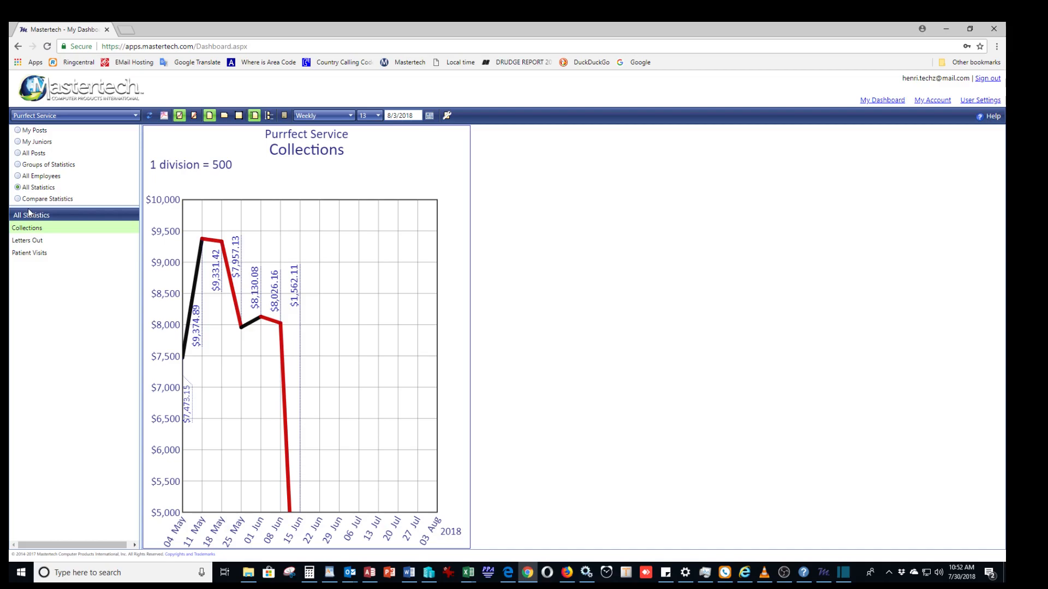
# Show all statistics and view the Letters Out and Patient Visits graphs.
pyautogui.click(19, 190)
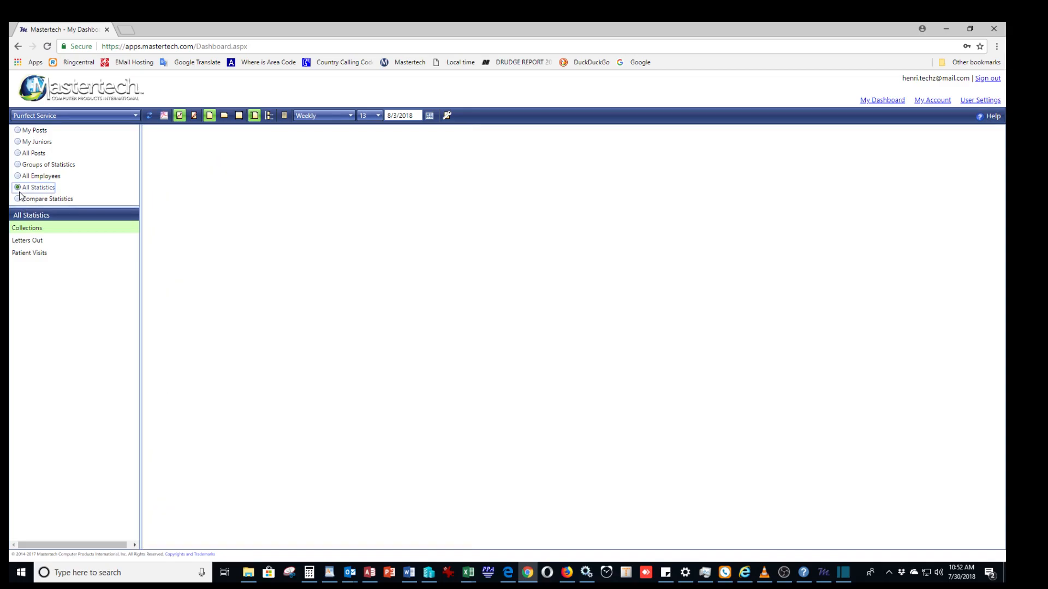
pyautogui.click(30, 241)
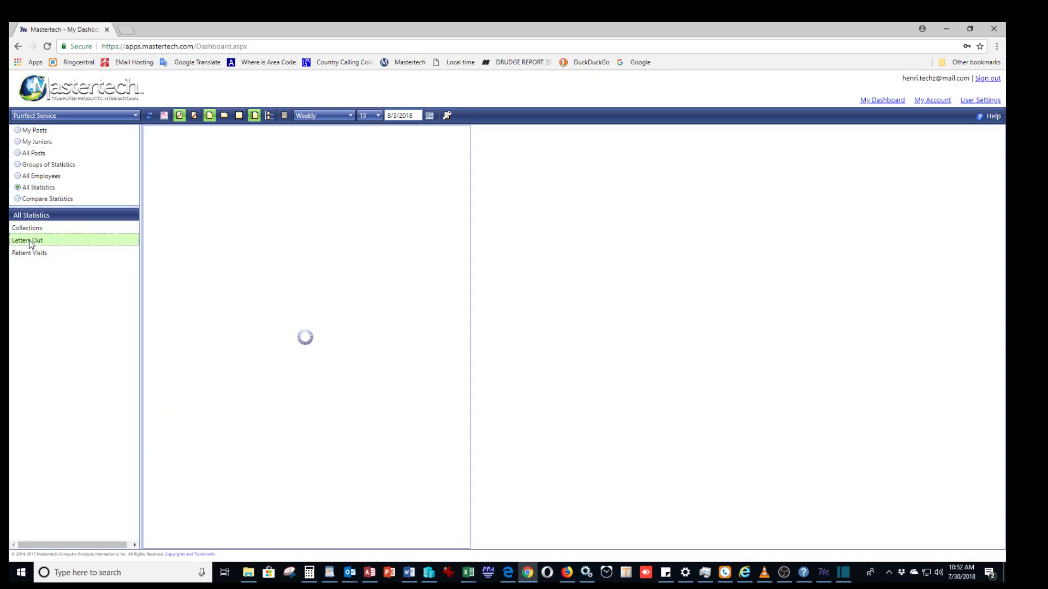
pyautogui.click(33, 252)
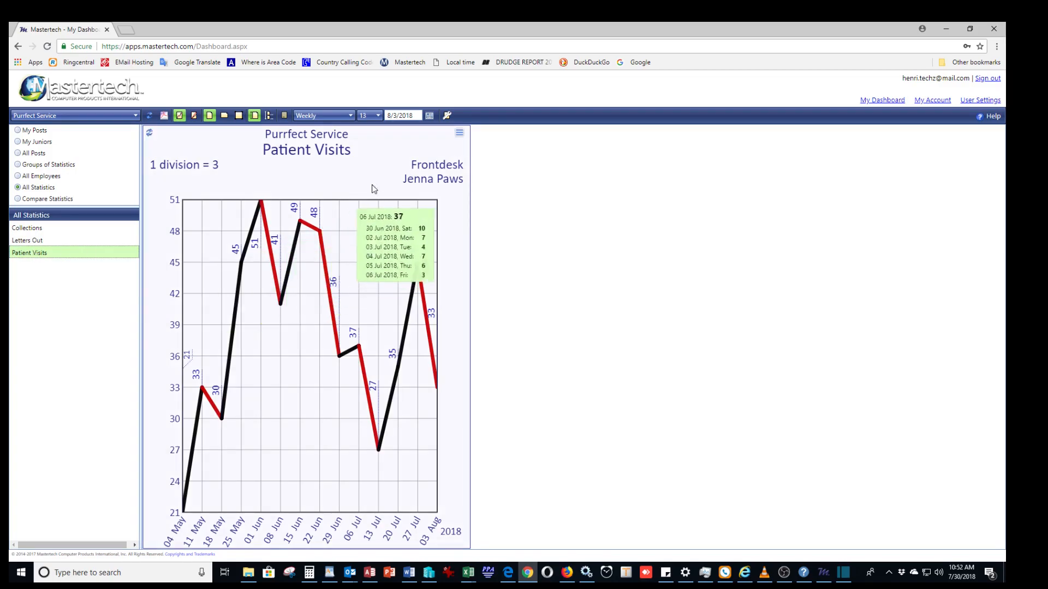
# Enter a Patient Visits amount of 9 for 03 Aug 2018 and save it.
pyautogui.click(457, 136)
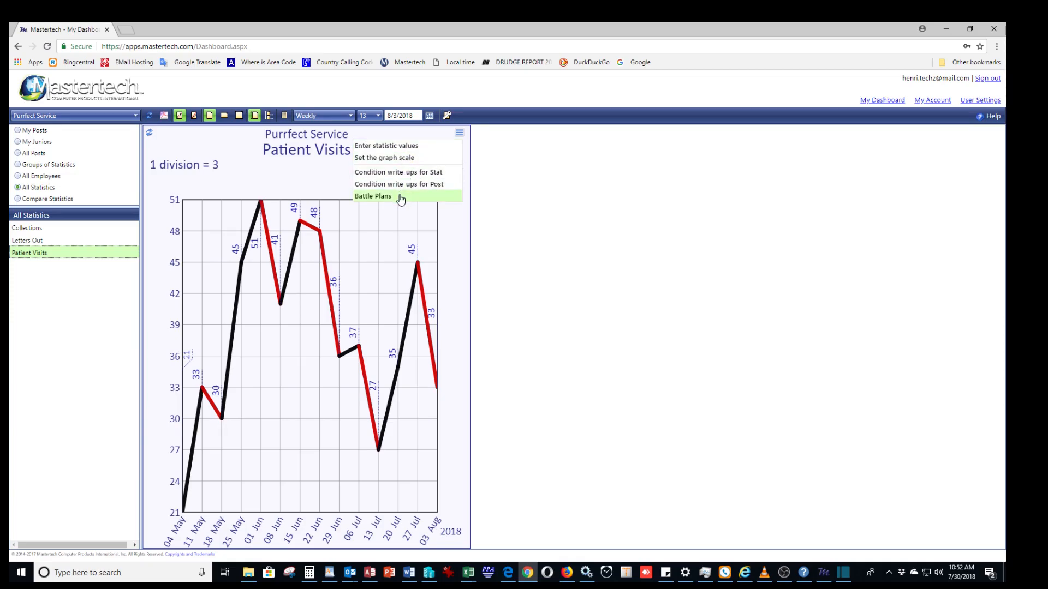
pyautogui.click(395, 150)
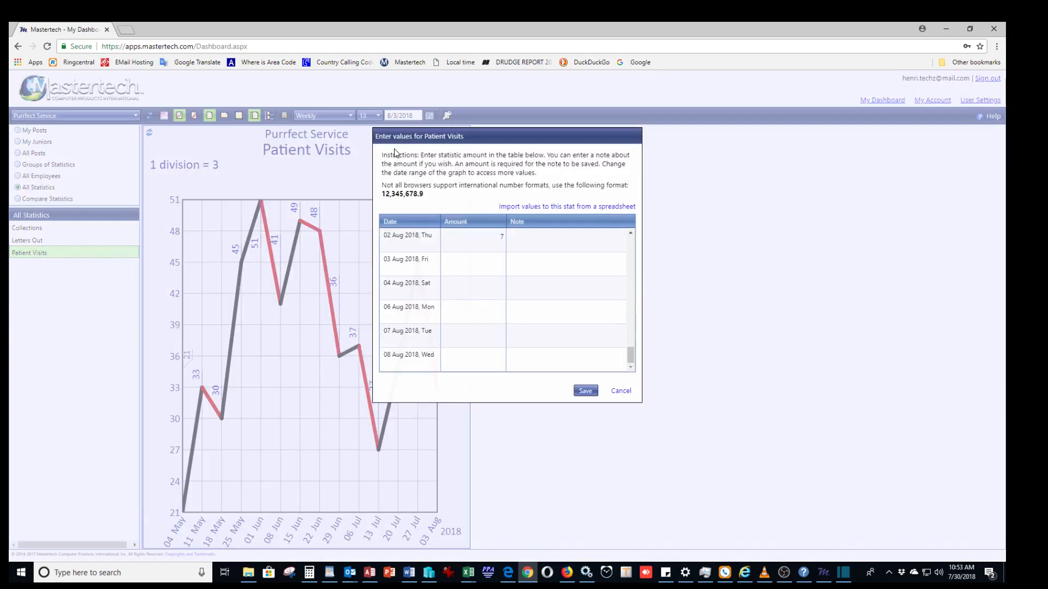
pyautogui.click(497, 264)
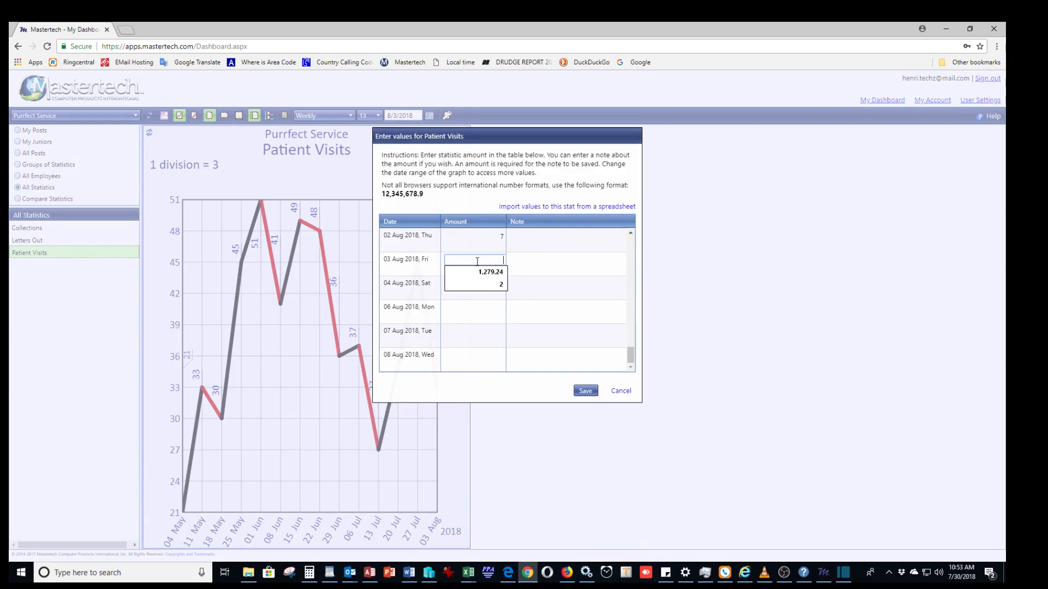
pyautogui.write('9')
pyautogui.click(585, 392)
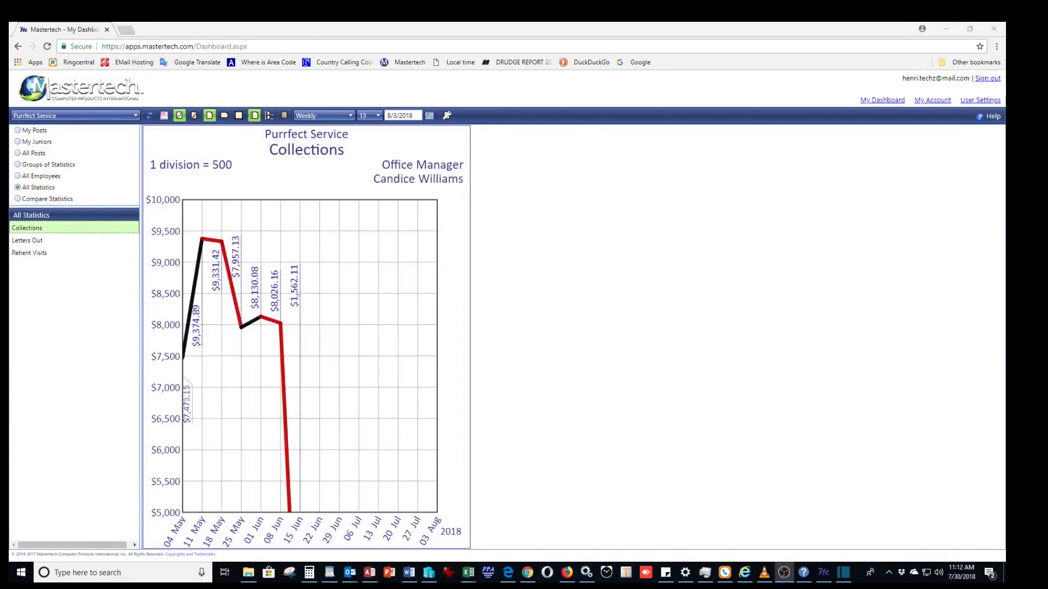
# View the Collections graph, then browse by all posts and show the Office Manager post's statistics.
pyautogui.click(70, 233)
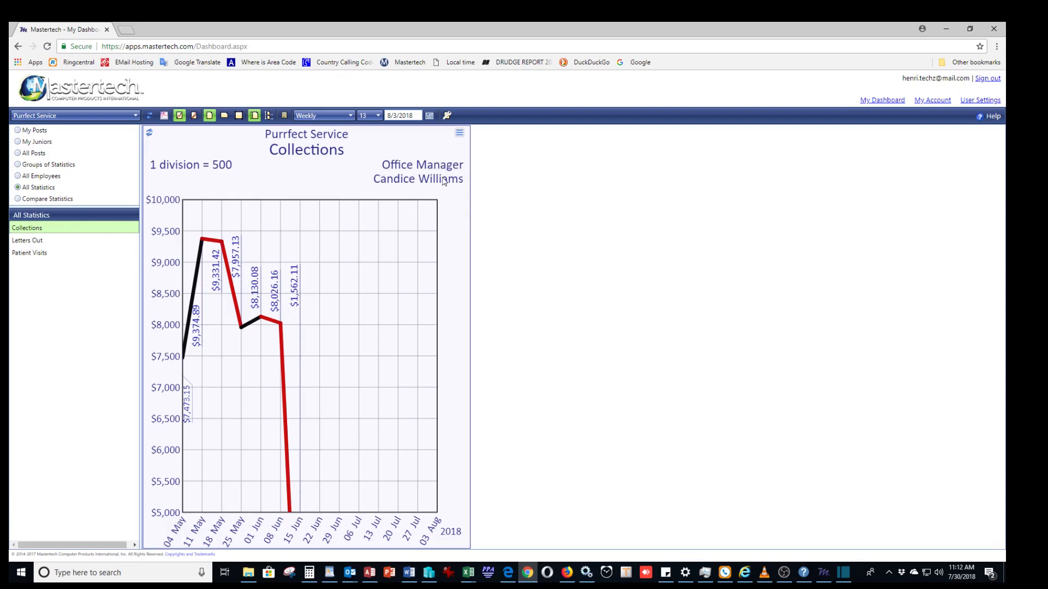
pyautogui.click(18, 154)
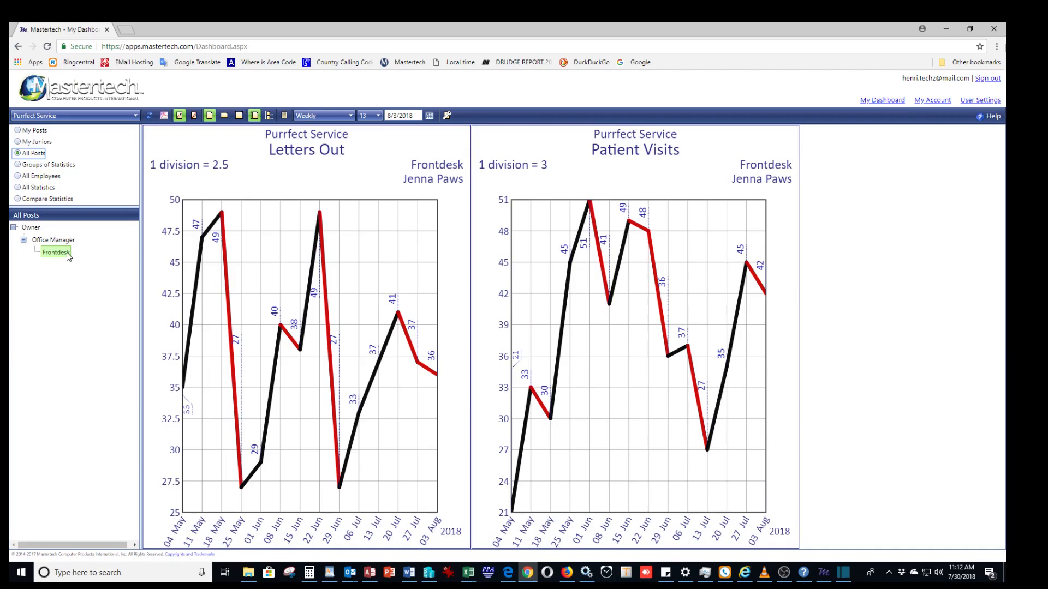
pyautogui.click(55, 240)
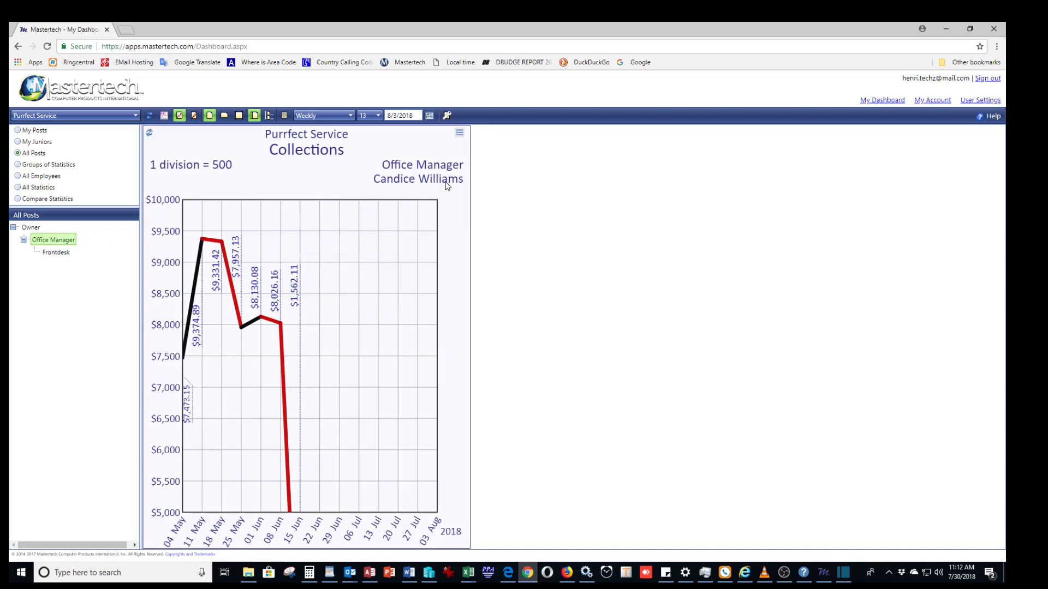
# Browse statistics by employee and by own posts, viewing the second listed employee's graph, and return to all statistics.
pyautogui.click(17, 176)
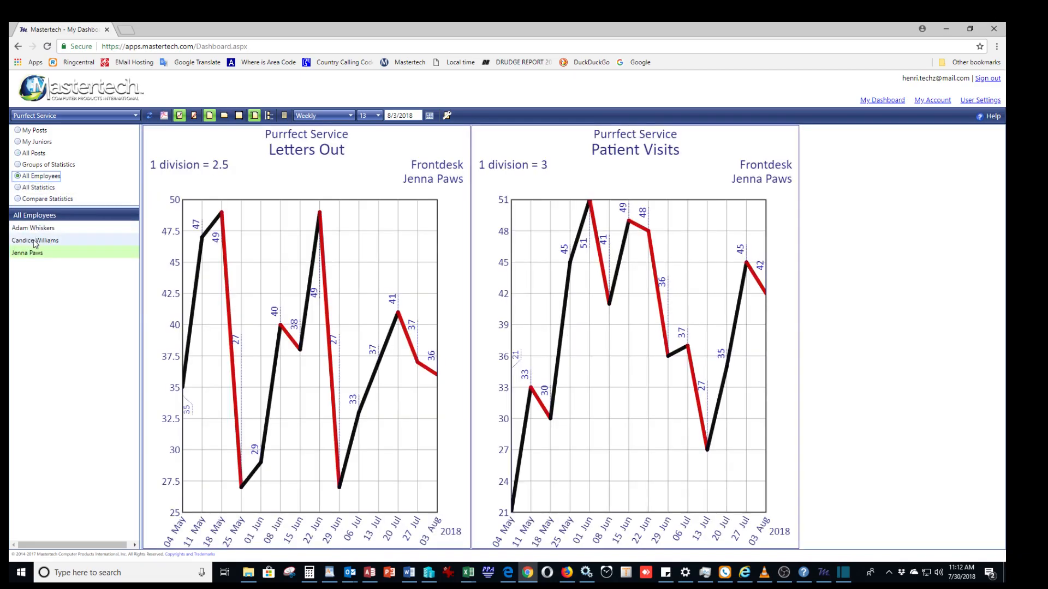
pyautogui.click(34, 240)
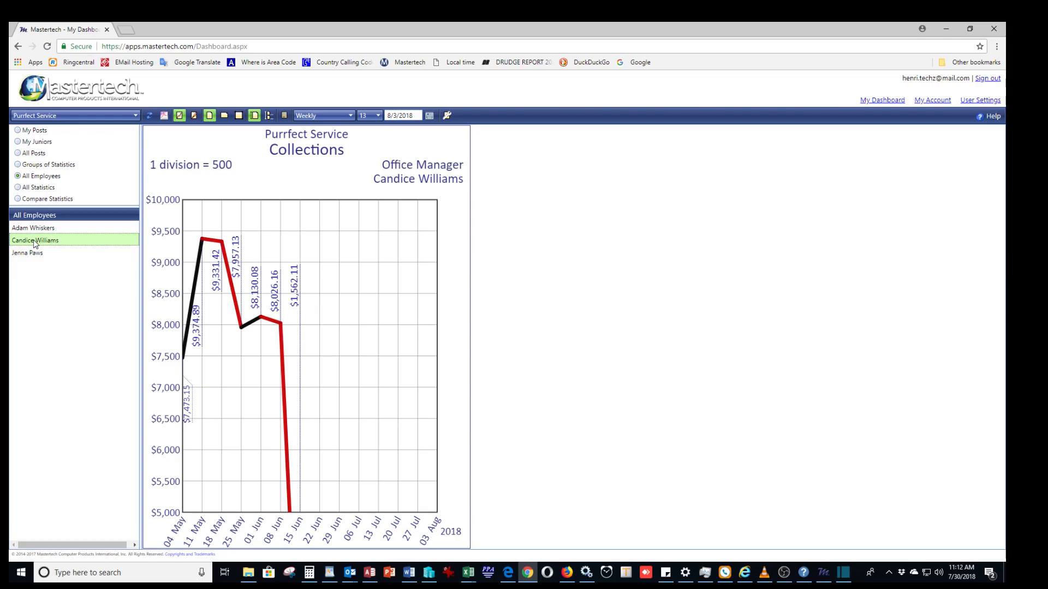
pyautogui.click(18, 131)
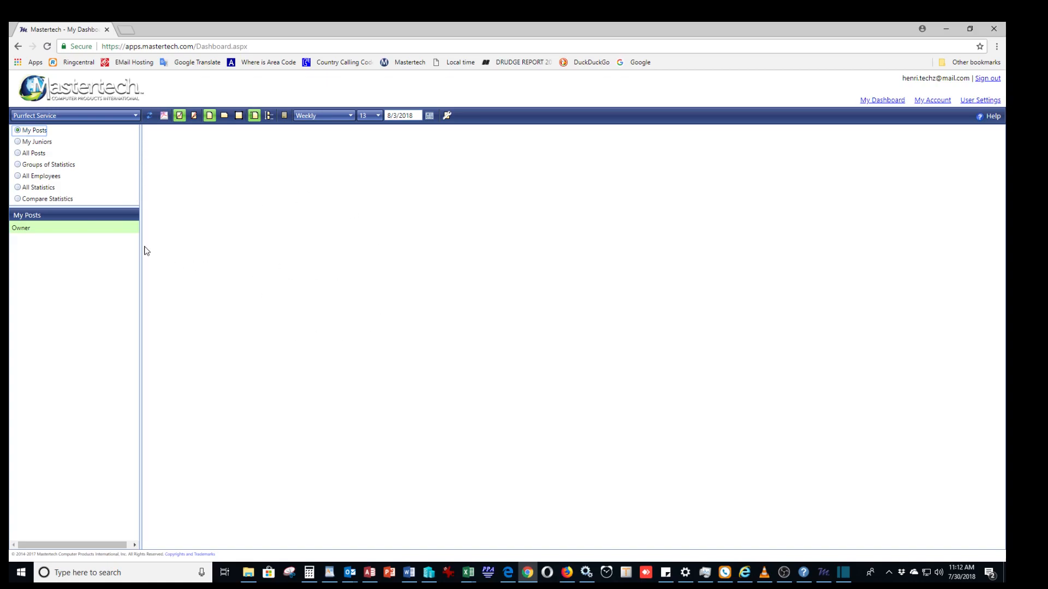
pyautogui.click(18, 187)
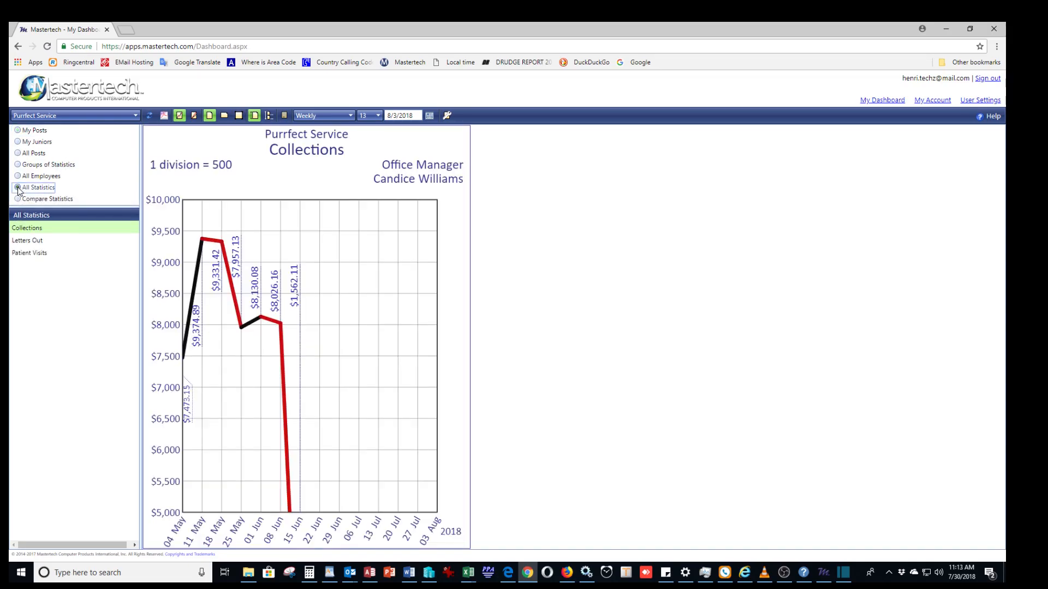
# Open statistic value entry by date and try the Daily and Monthly periods, ending on Daily.
pyautogui.moveTo(274, 289)
pyautogui.click(284, 116)
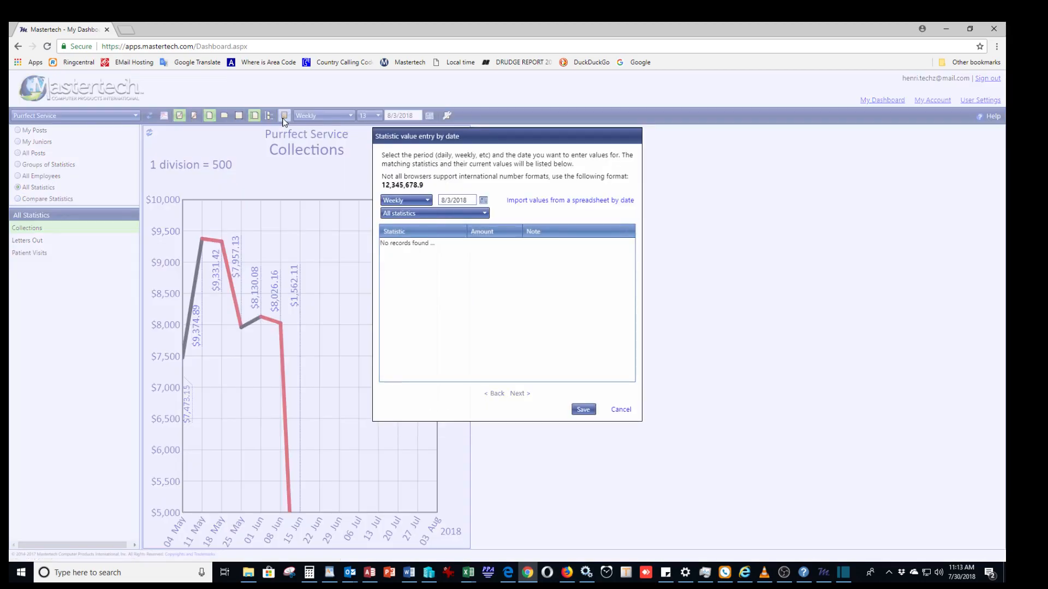
pyautogui.click(430, 201)
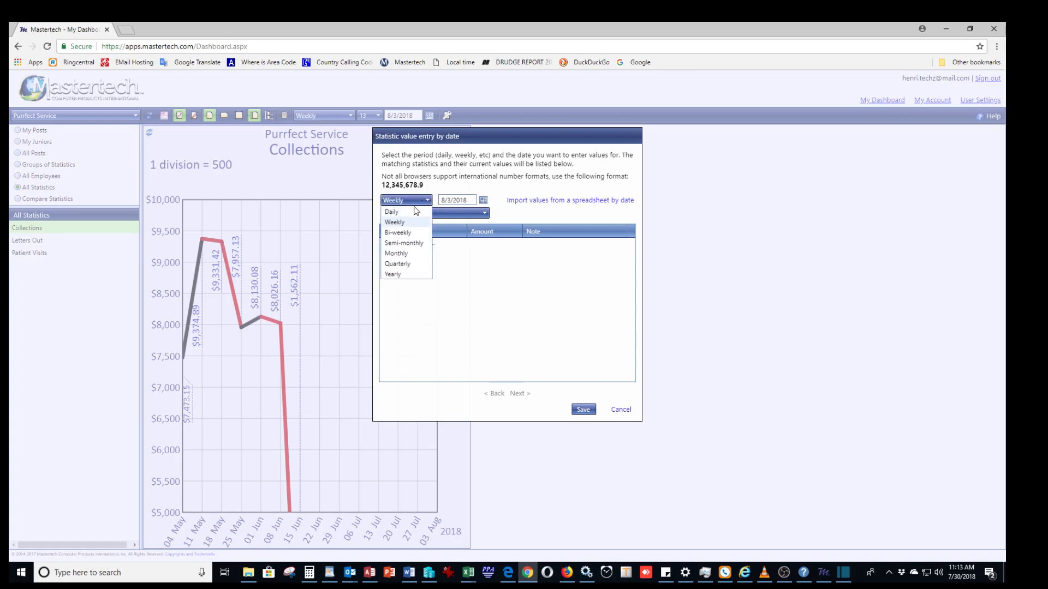
pyautogui.click(413, 210)
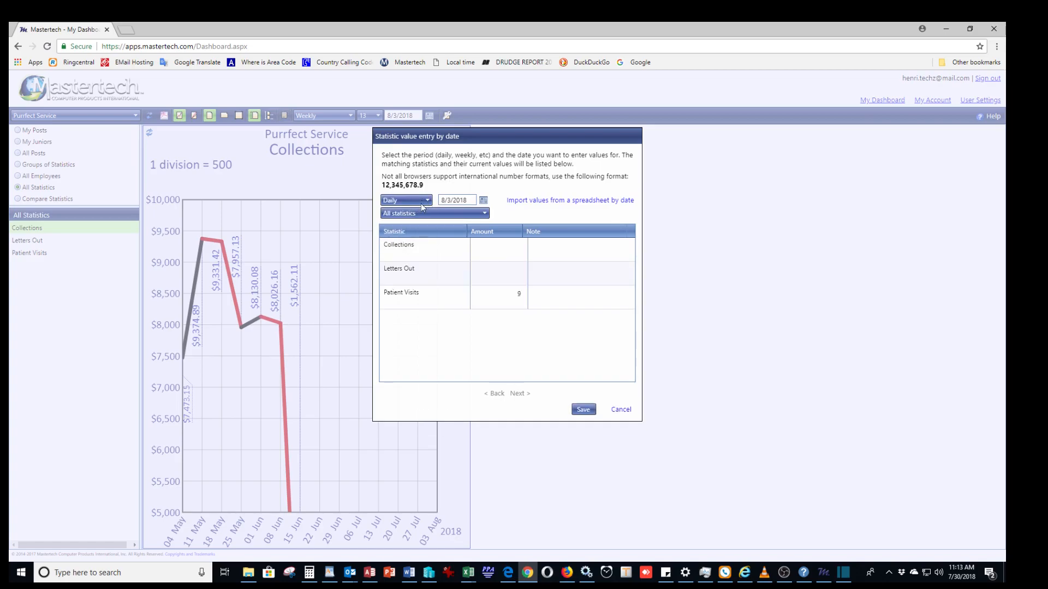
pyautogui.click(423, 201)
pyautogui.click(400, 254)
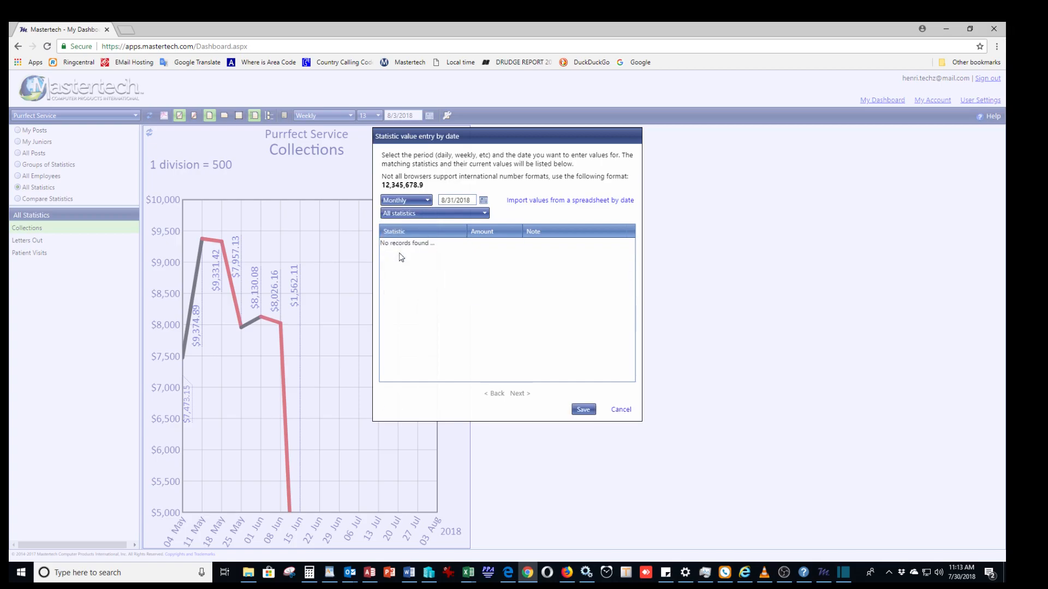
pyautogui.click(429, 201)
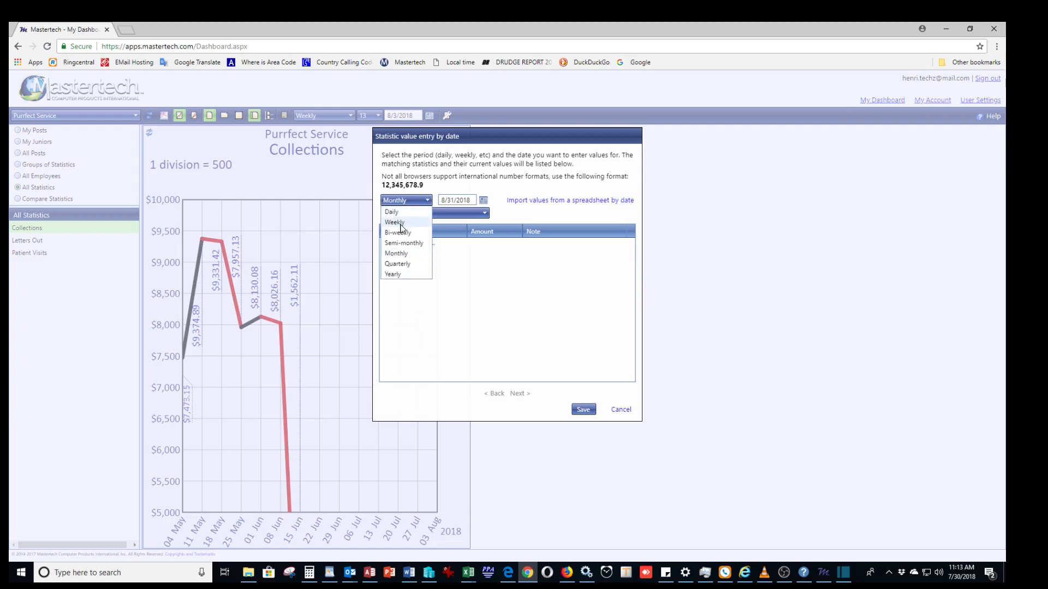
pyautogui.click(401, 212)
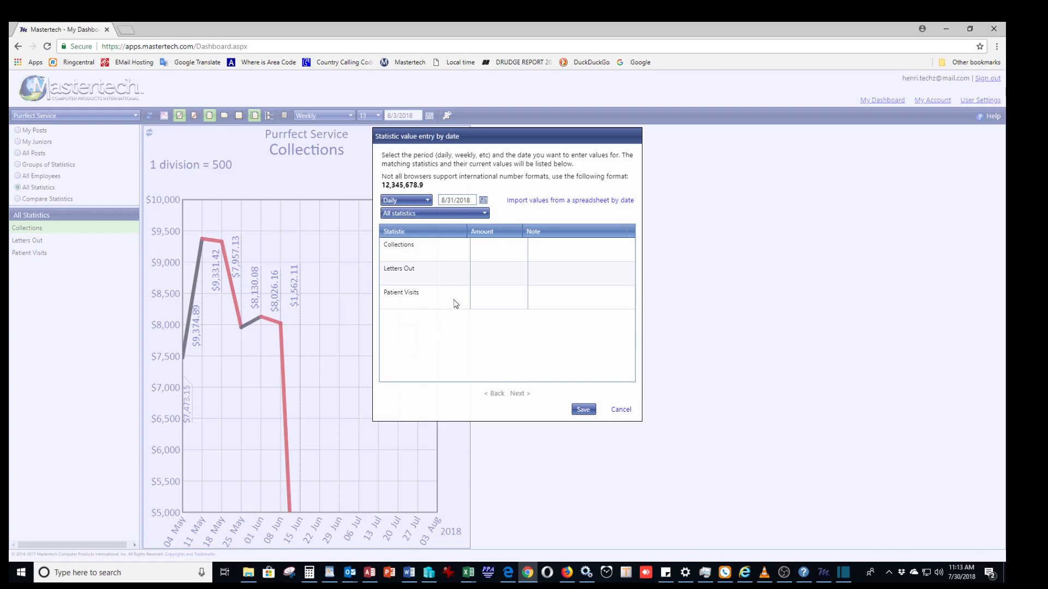
# Filter the value entry list by the Information Center group, then switch it to the All Statistics group.
pyautogui.click(486, 214)
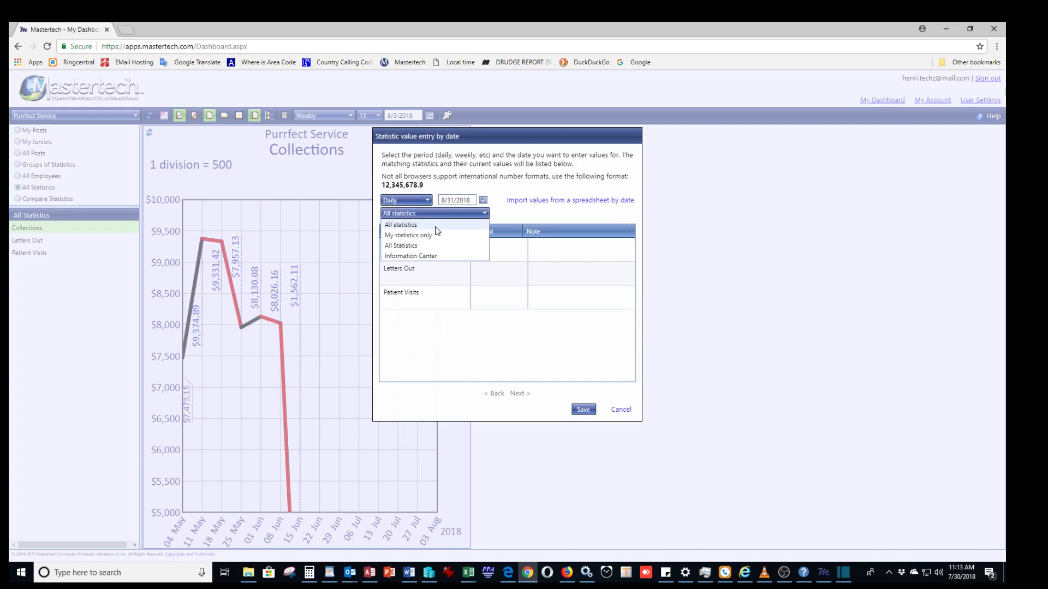
pyautogui.click(416, 257)
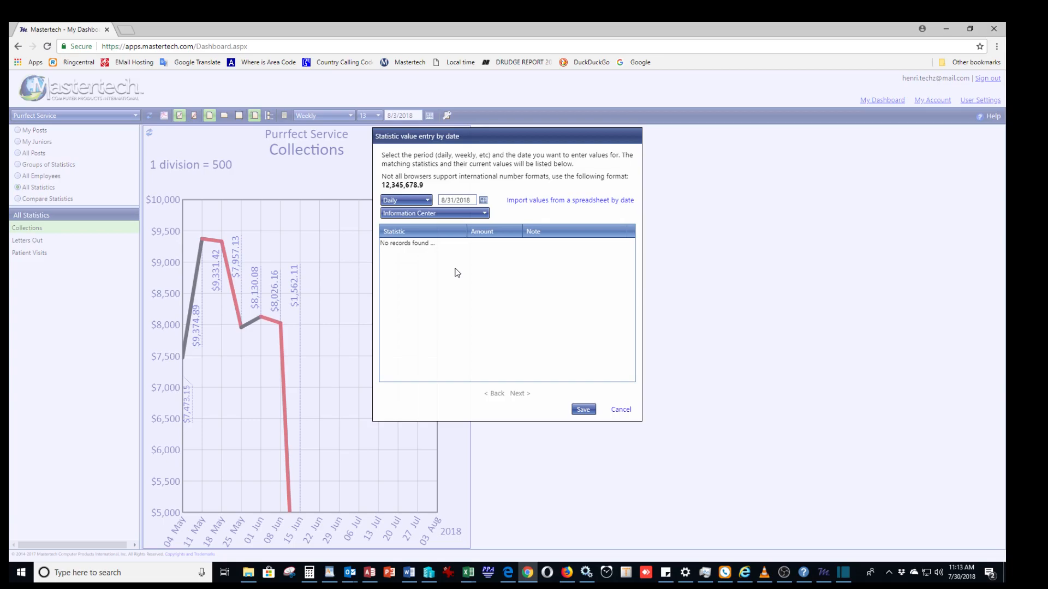
pyautogui.click(485, 218)
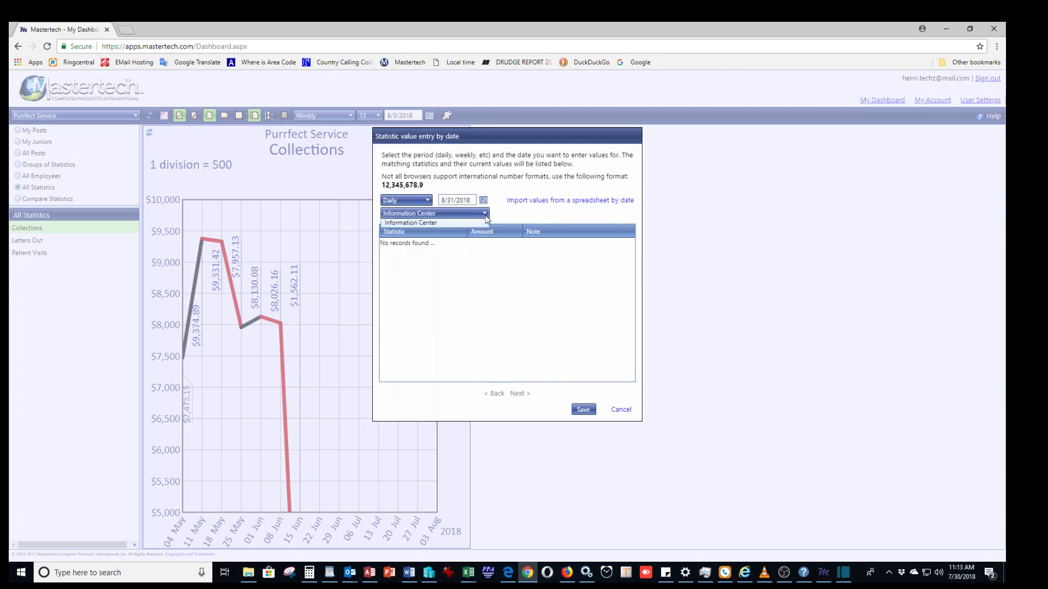
pyautogui.click(406, 244)
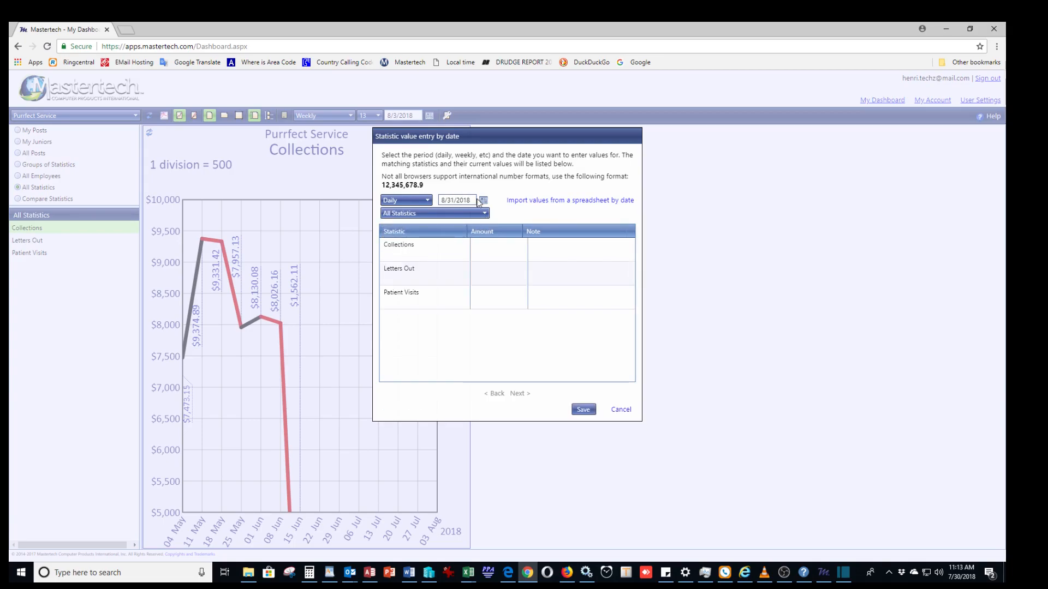
# Enter a daily amount of 1 for Collections, Letters Out and Patient Visits on 8/31/2018.
pyautogui.click(505, 251)
pyautogui.click(506, 270)
pyautogui.write('1')
pyautogui.click(518, 304)
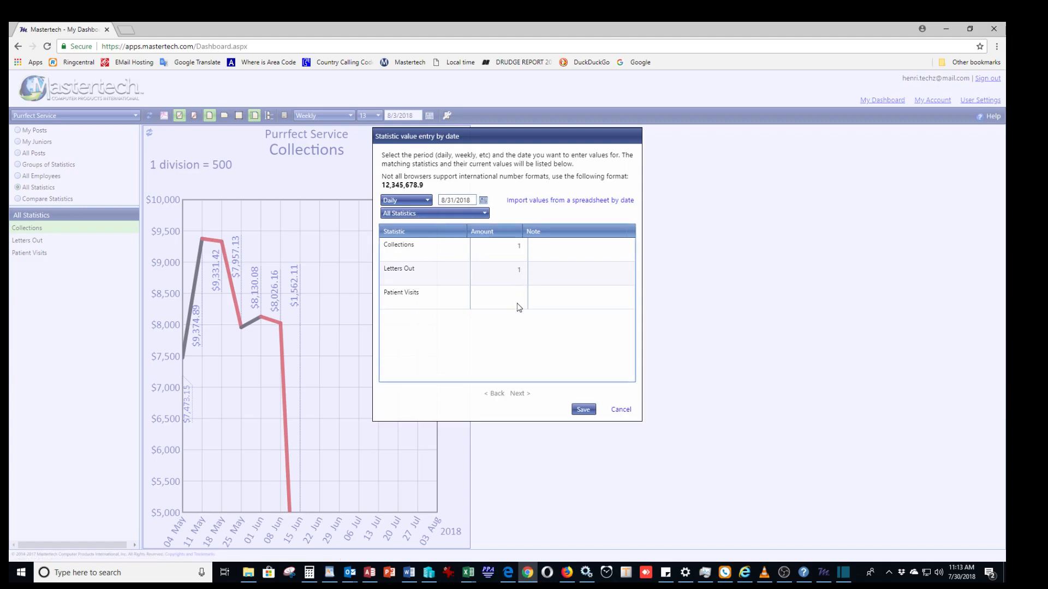
pyautogui.click(515, 297)
pyautogui.write('1')
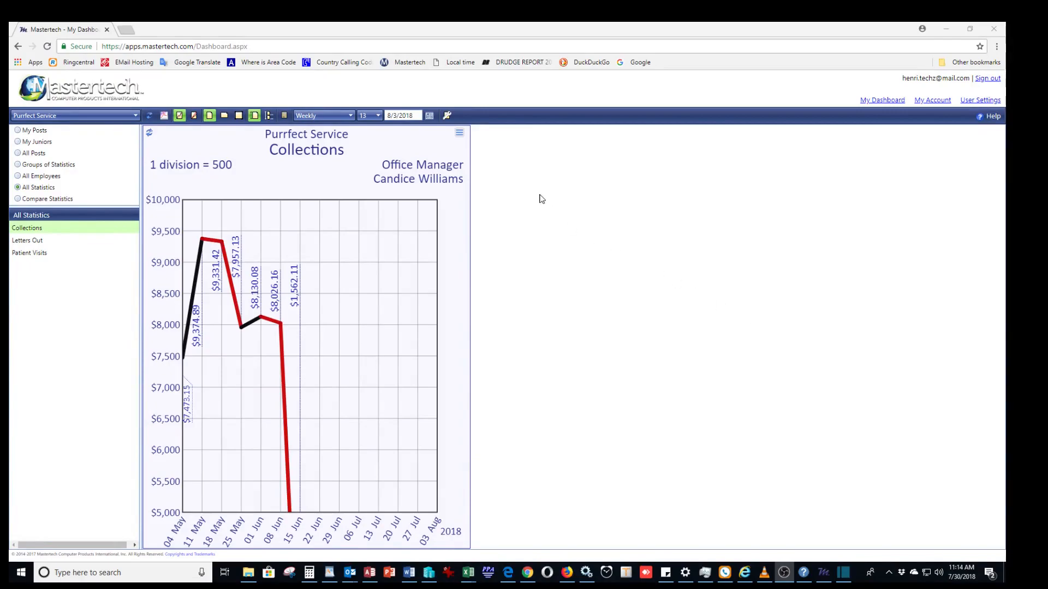
# Open the Dashboard help page, read its section on entering values for a specific day, and return to the dashboard.
pyautogui.click(991, 121)
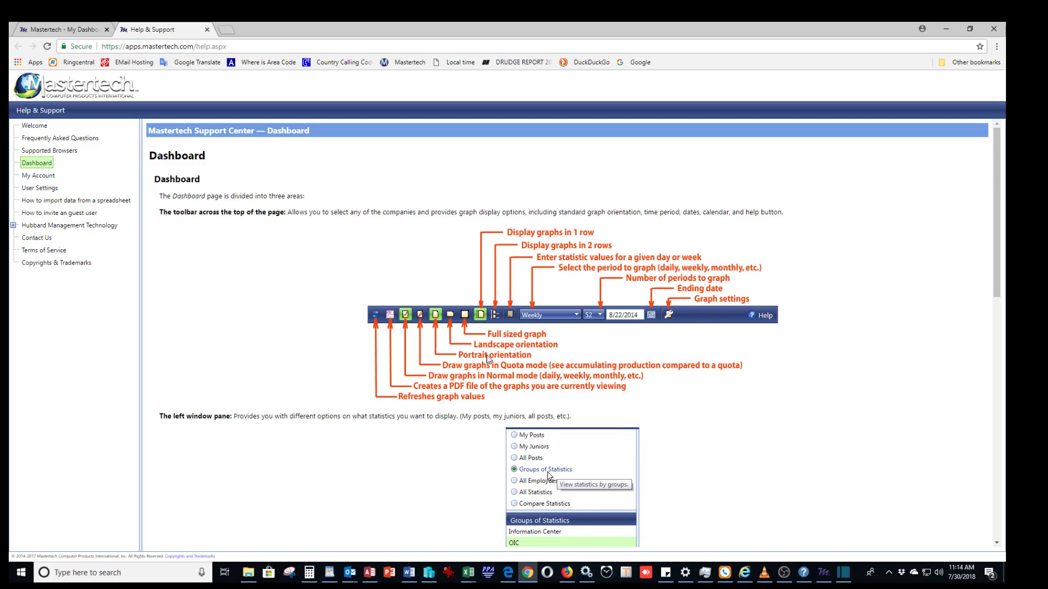
pyautogui.scroll(-7, 371, 439)
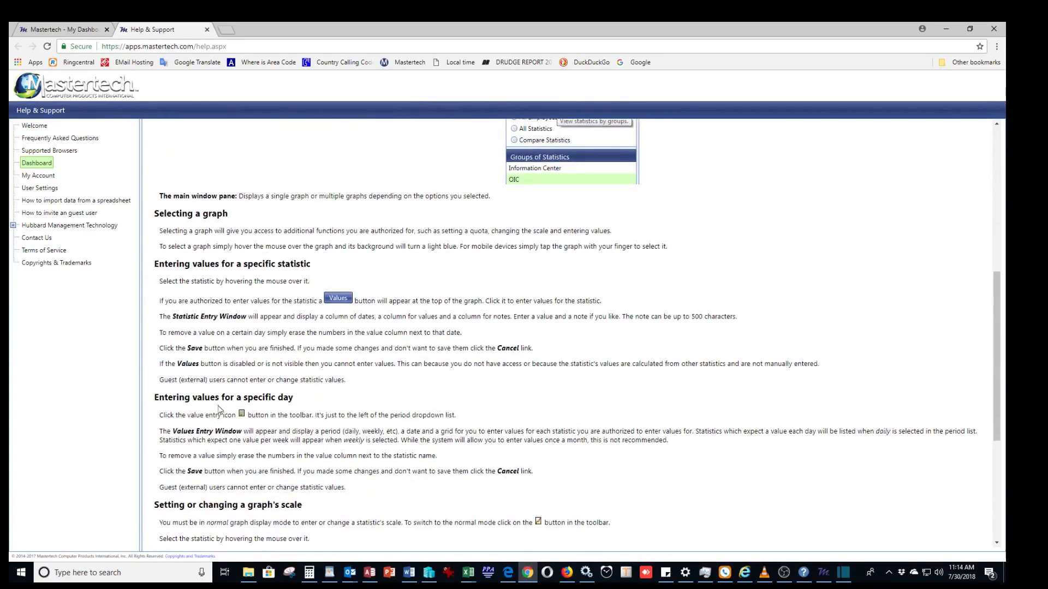
pyautogui.moveTo(167, 396); pyautogui.dragTo(300, 397)
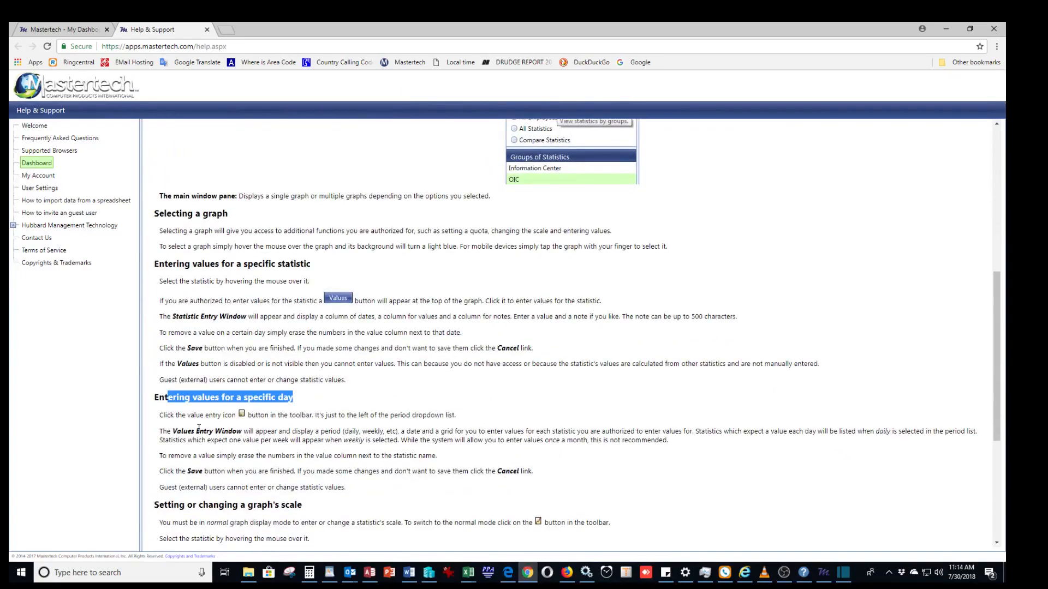
pyautogui.scroll(-5, 270, 395)
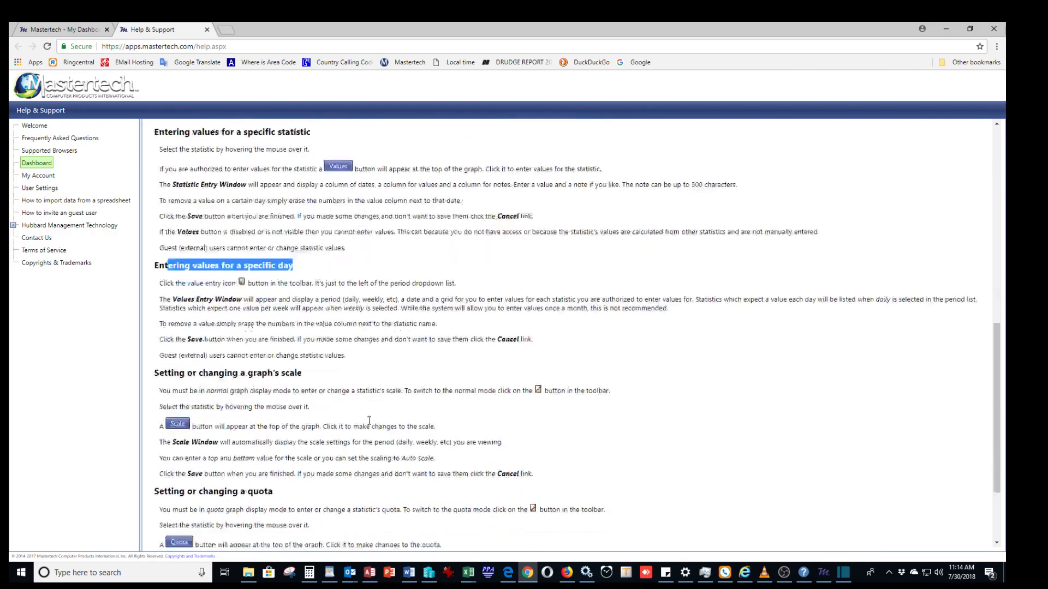
pyautogui.scroll(15, 374, 404)
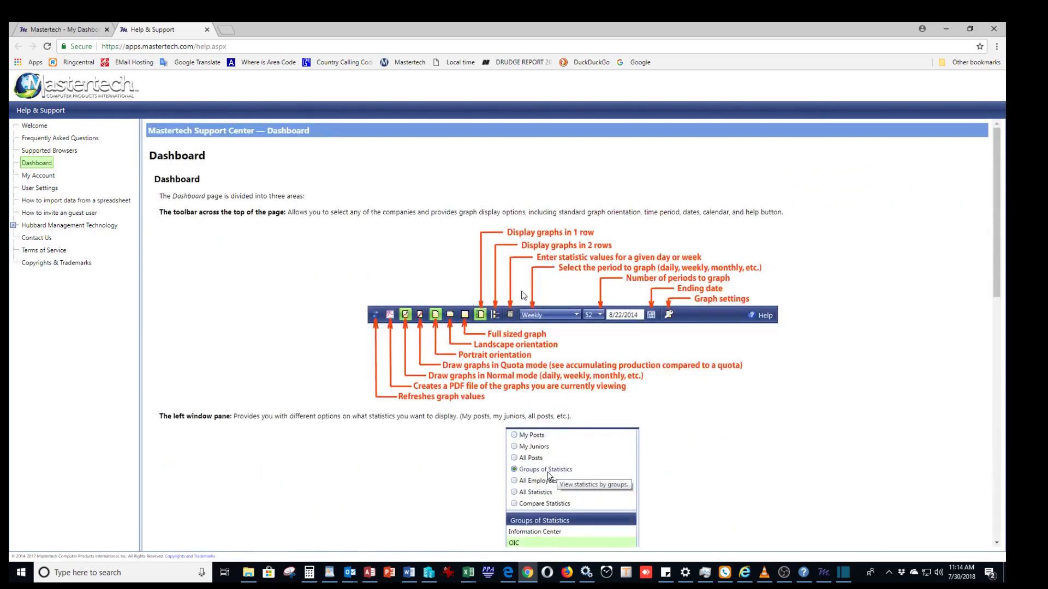
pyautogui.click(60, 30)
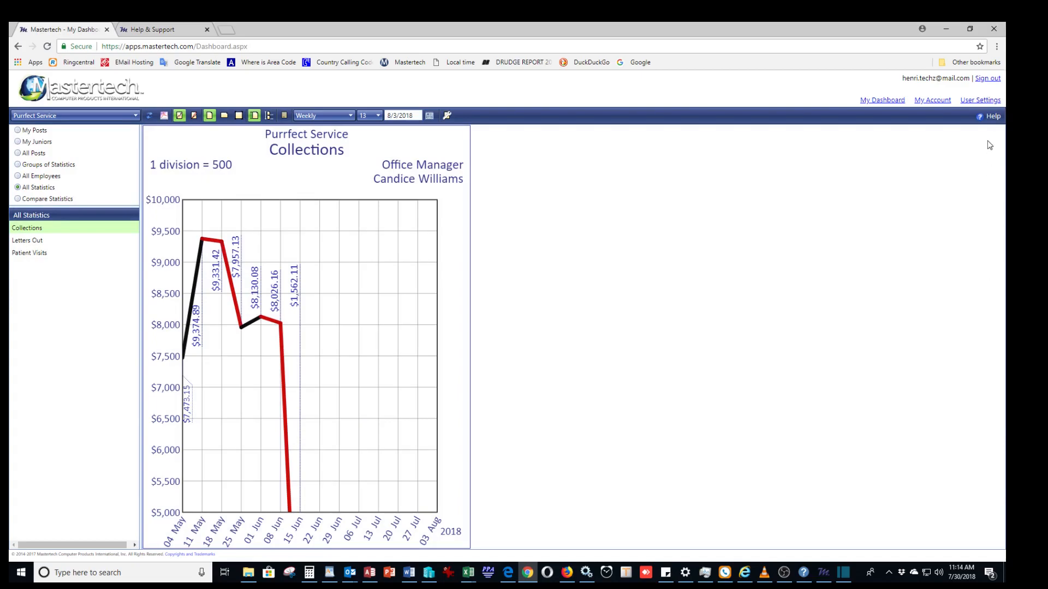
# Set the language in the user settings to Spanish (español) and save the change.
pyautogui.click(976, 101)
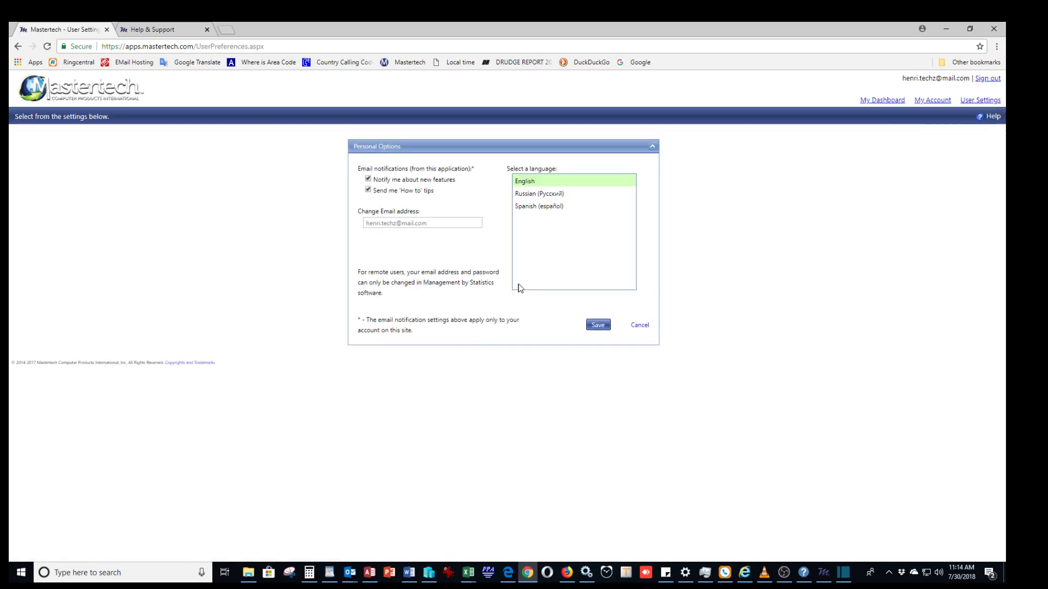
pyautogui.click(536, 210)
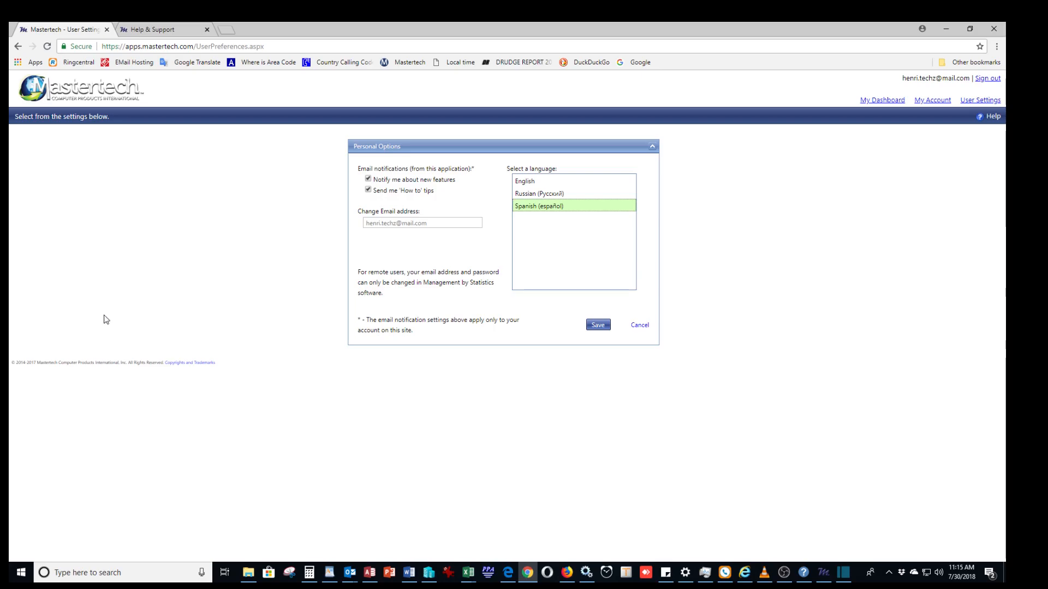
pyautogui.click(592, 326)
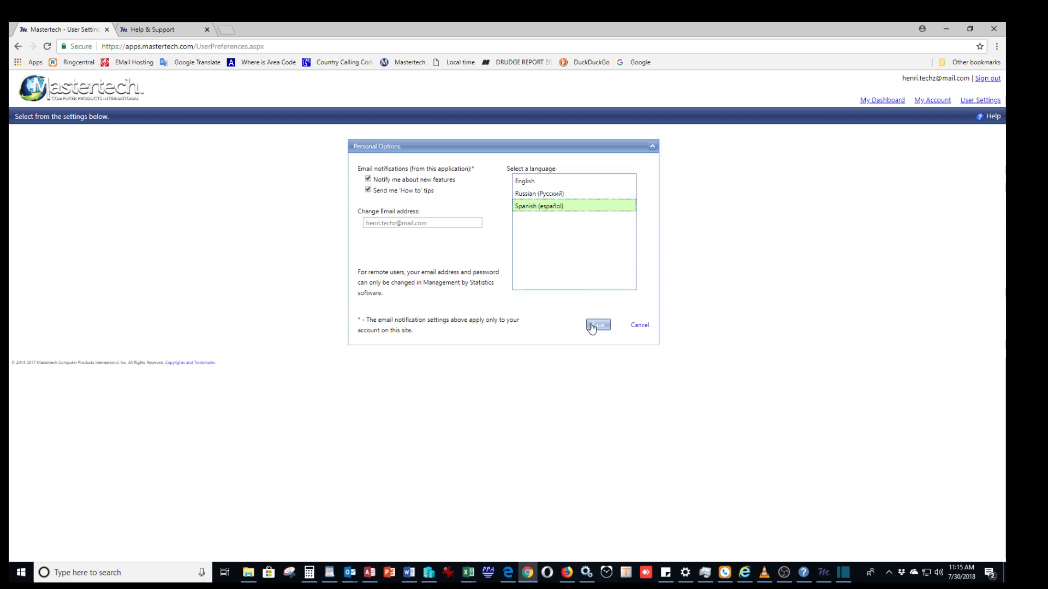